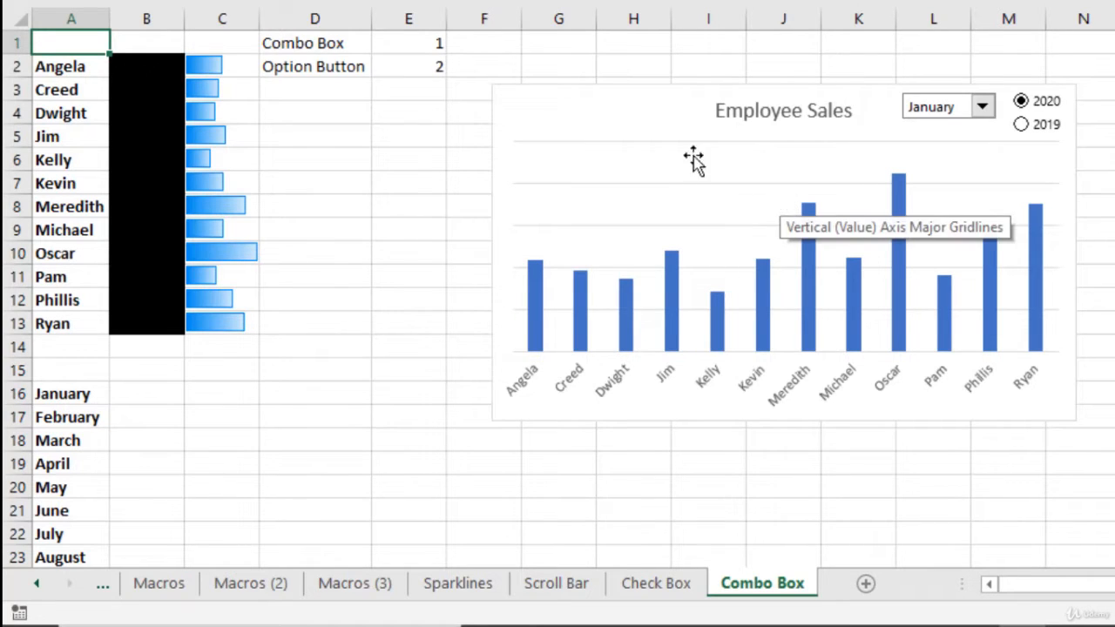
# Step: Delete the black-fill conditional formatting rule with the formula =$E$2>1 from cells B2:B13
pyautogui.moveTo(158, 56); pyautogui.dragTo(146, 323)
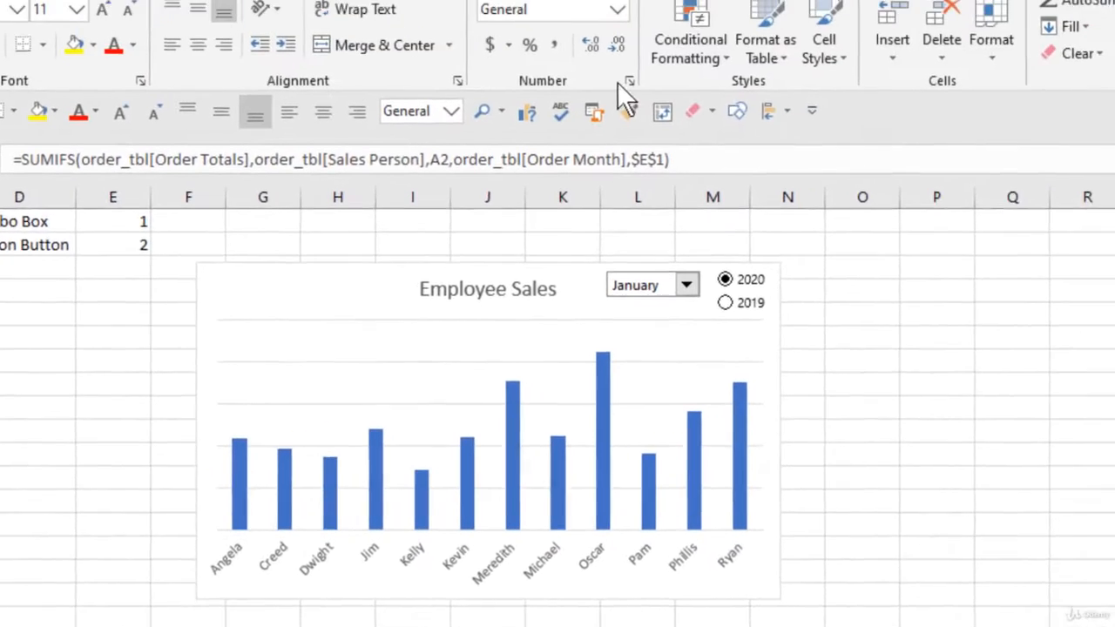
pyautogui.click(639, 52)
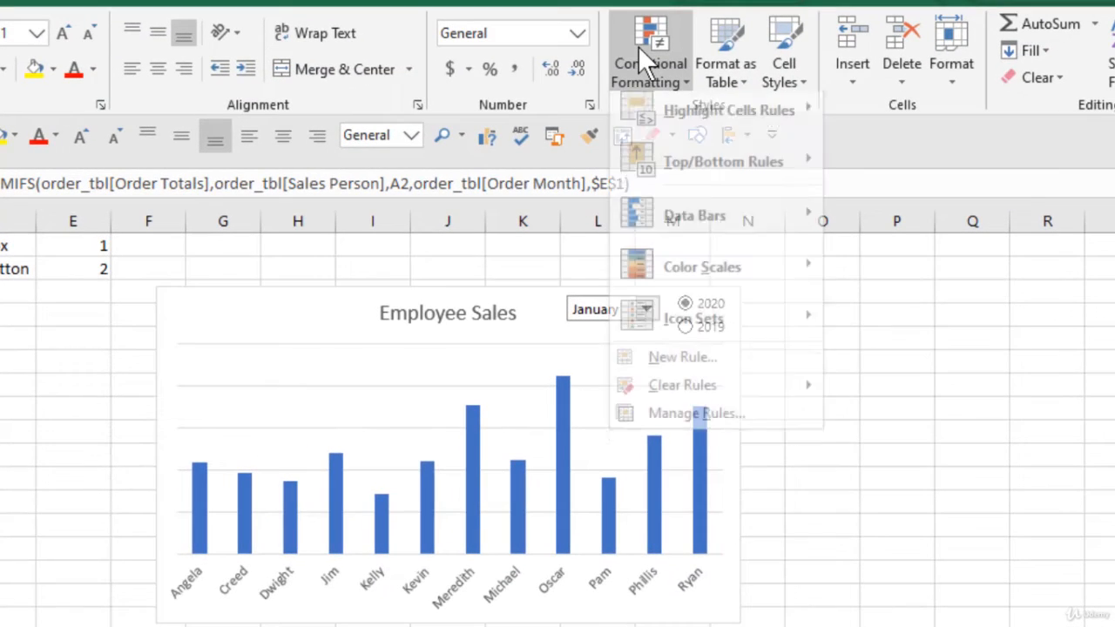
pyautogui.click(721, 416)
pyautogui.click(598, 172)
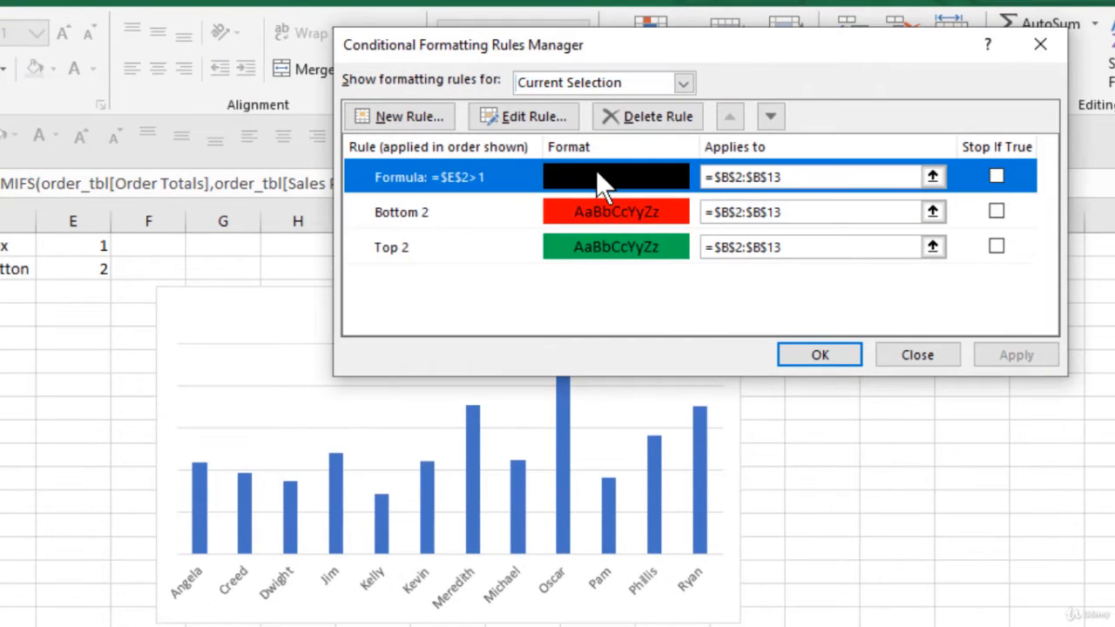
pyautogui.click(629, 122)
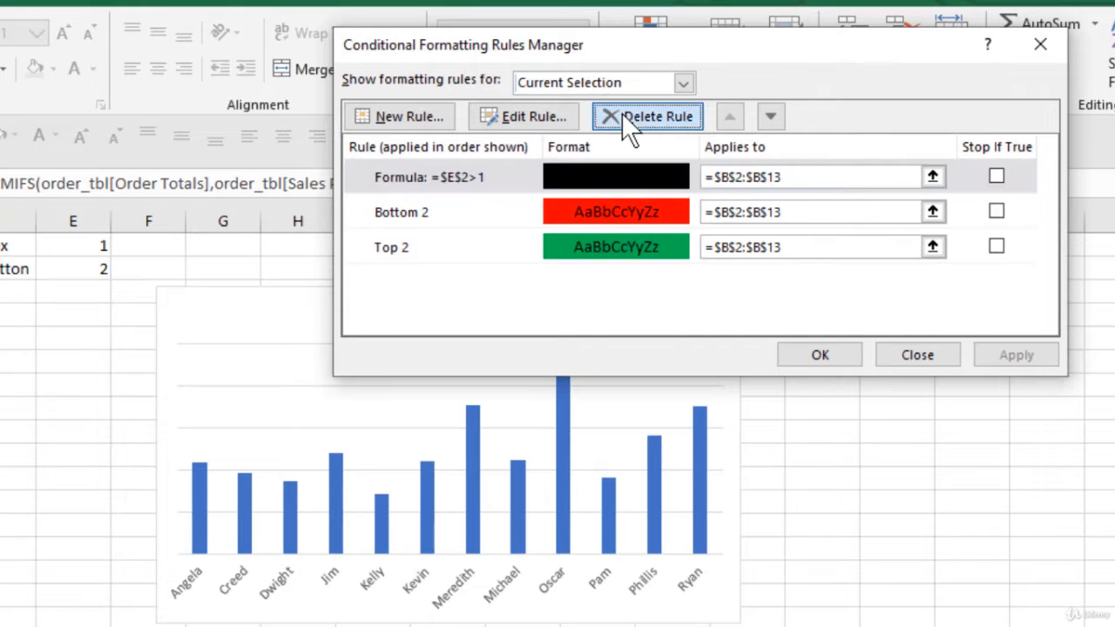
pyautogui.click(1005, 354)
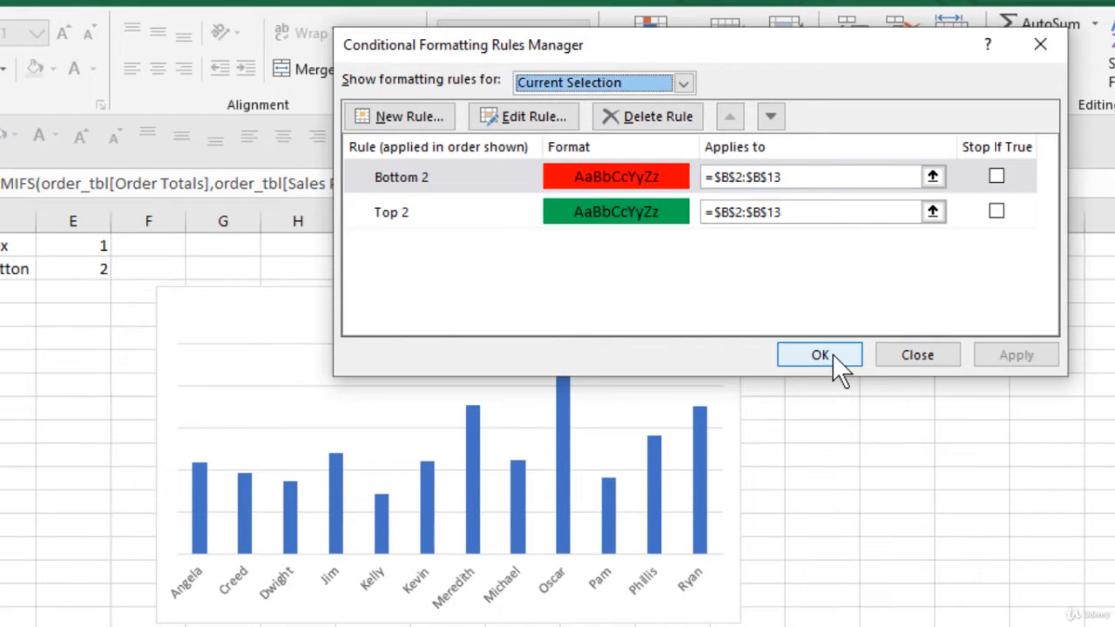
pyautogui.click(832, 353)
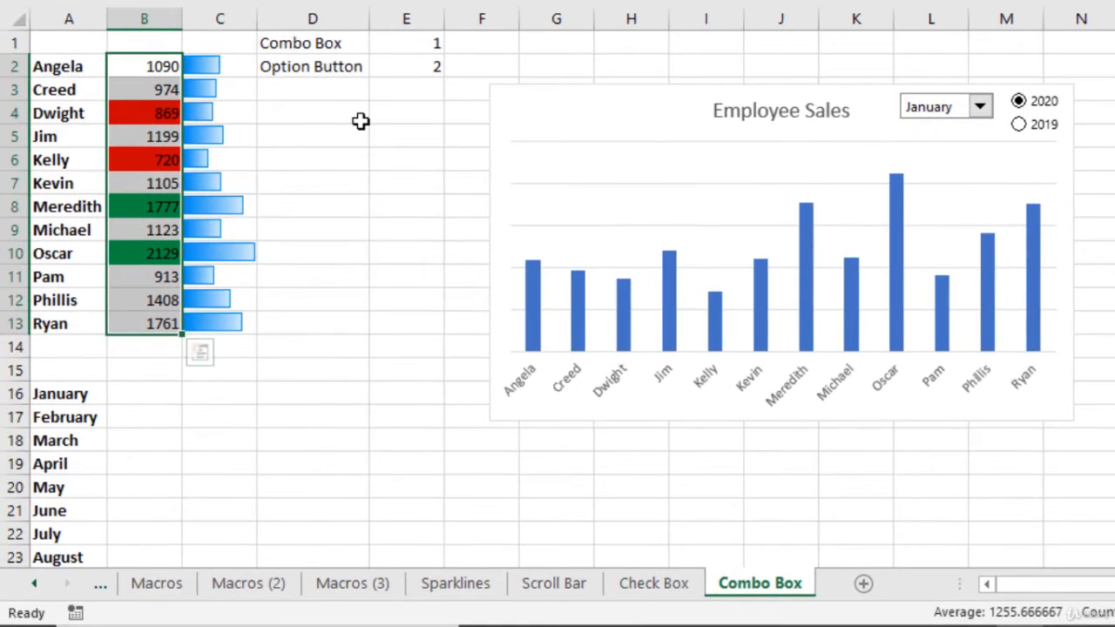
pyautogui.click(360, 121)
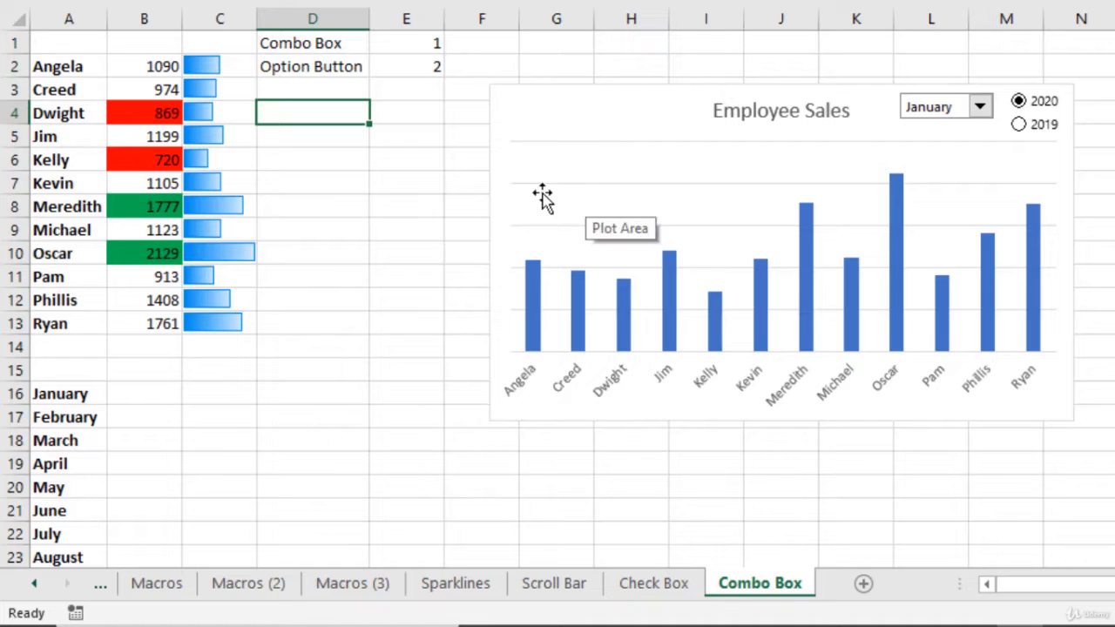
# Step: Insert a blank column between the sales figures in column B and the data bars in column C
pyautogui.moveTo(903, 195)
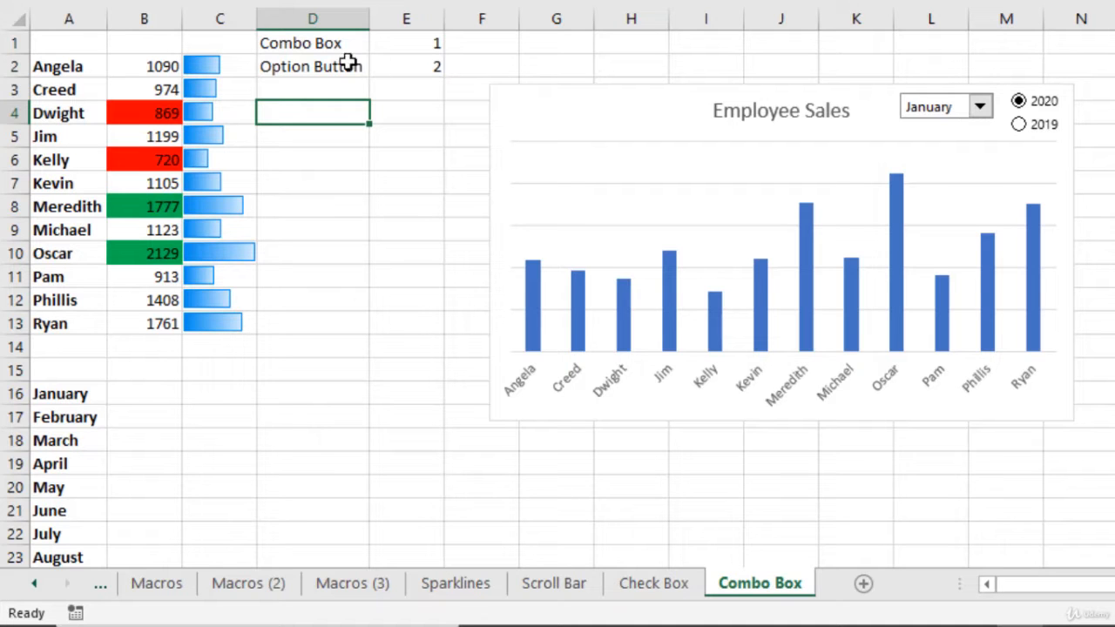
pyautogui.rightClick(218, 12)
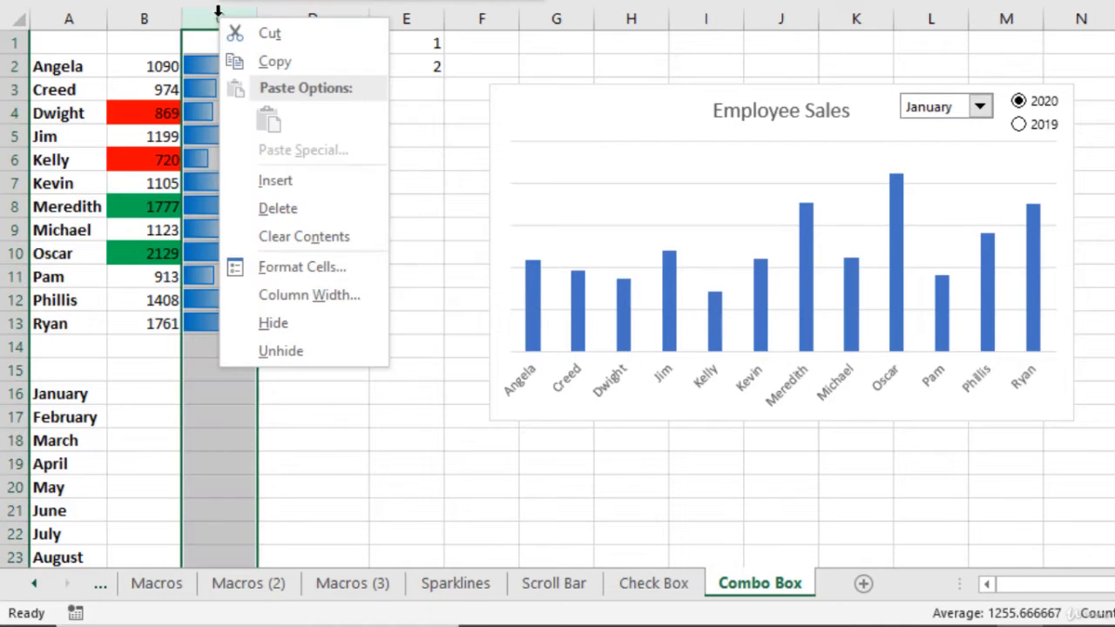
pyautogui.click(293, 185)
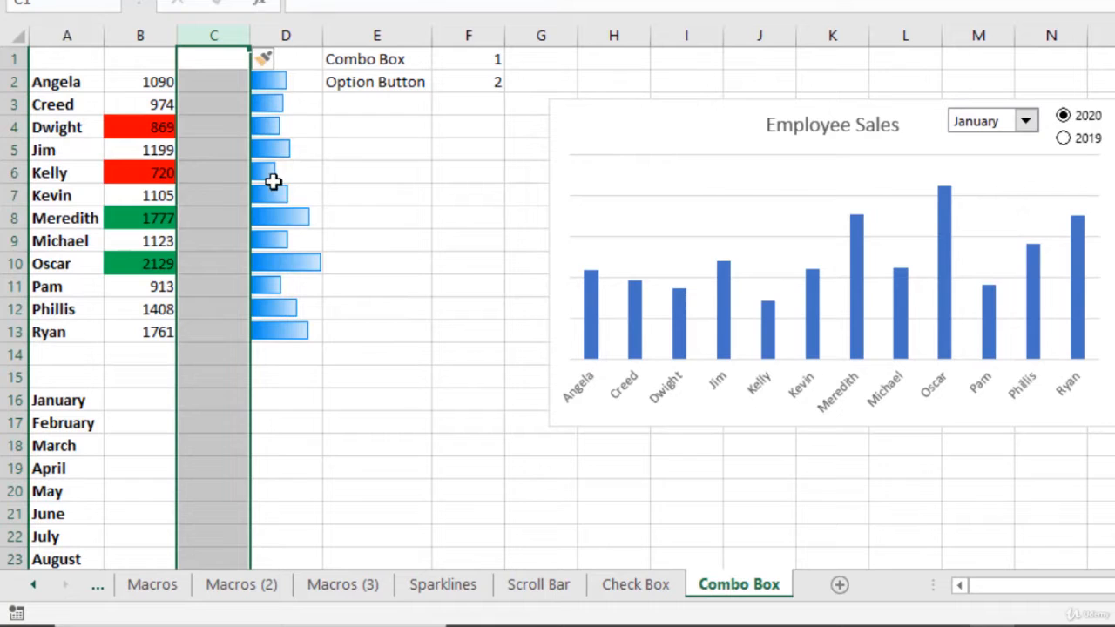
# Step: Start an IF formula in C2 that tests whether B2 equals MAX($B$2:$B$13)
pyautogui.click(219, 82)
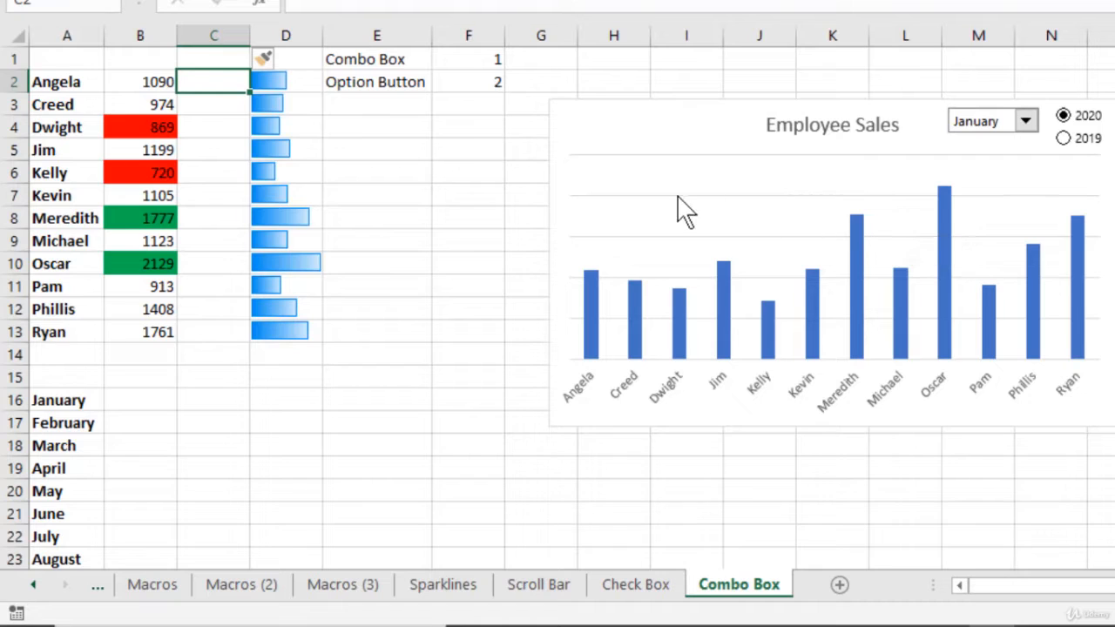
pyautogui.moveTo(944, 184)
pyautogui.write('=if')
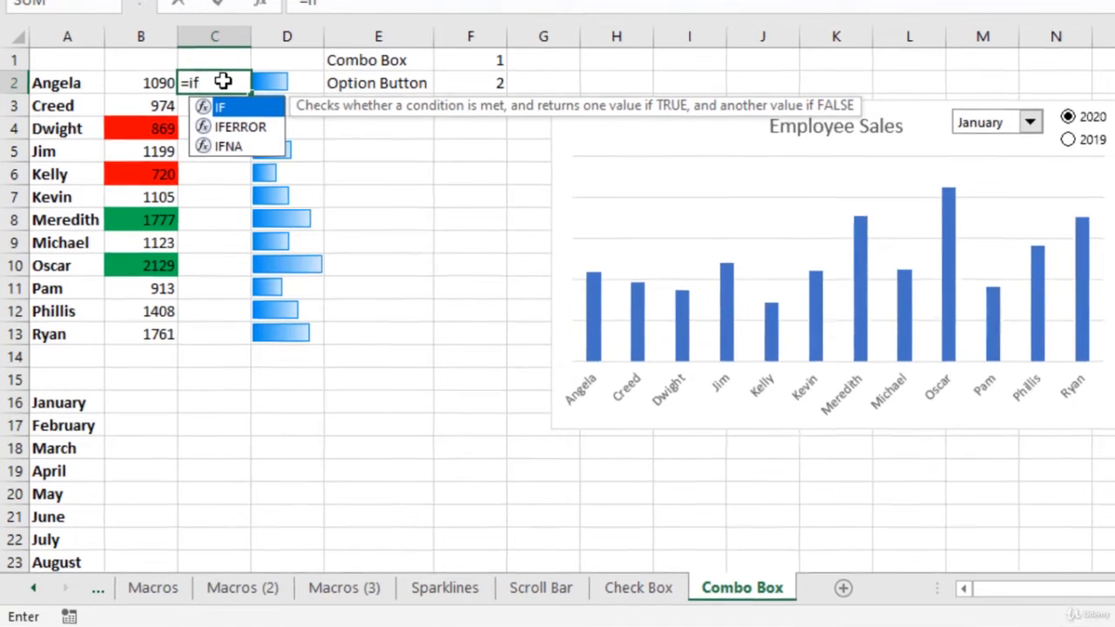
pyautogui.press('Tab')
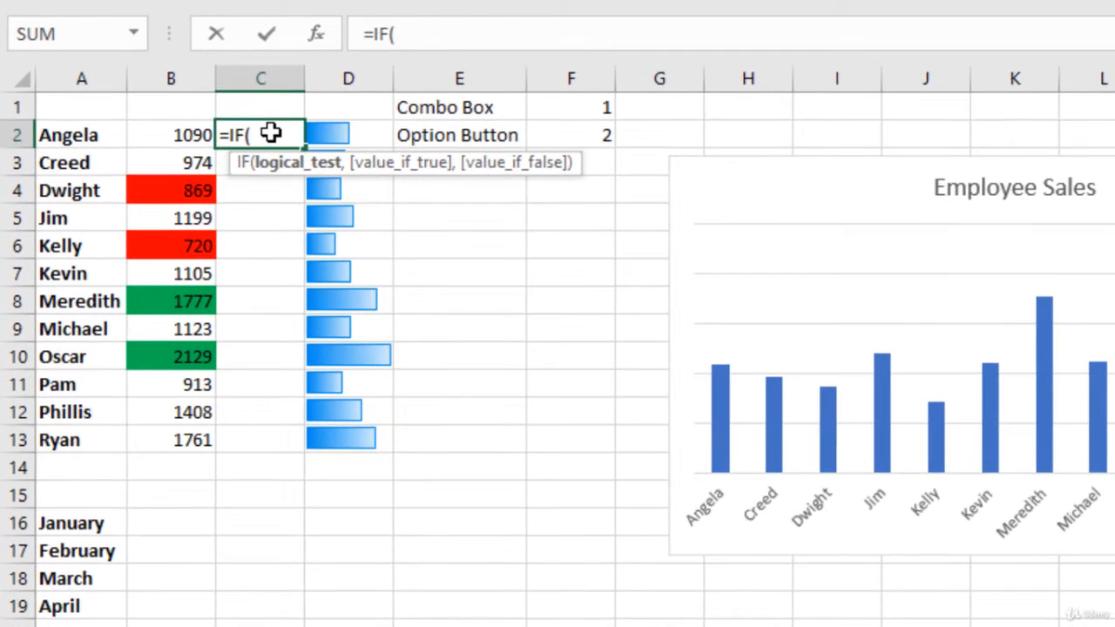
pyautogui.press('Left')
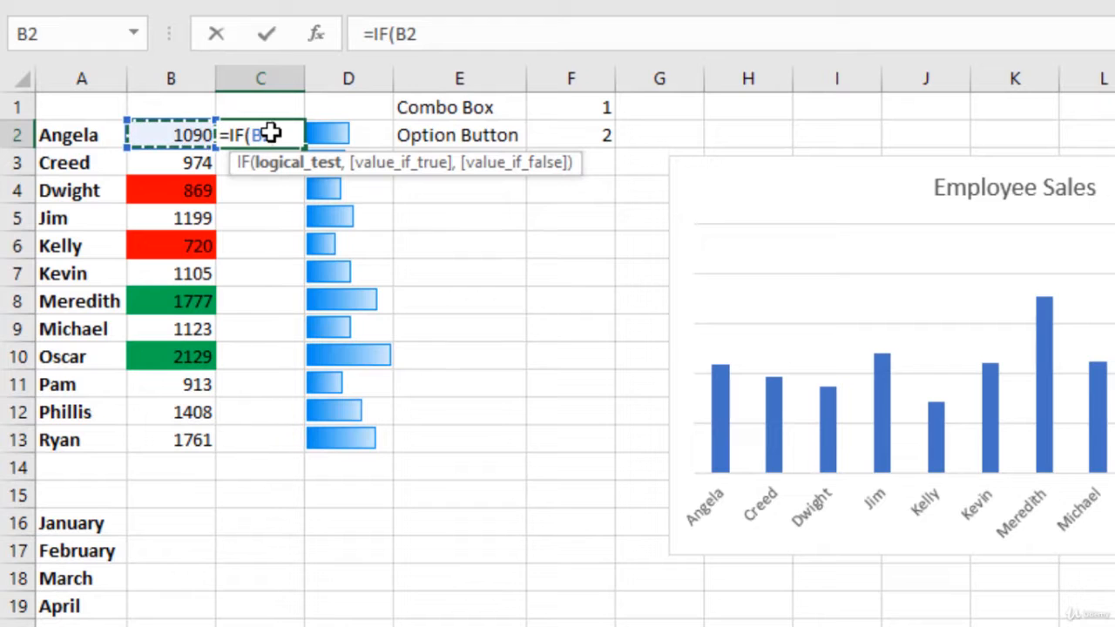
pyautogui.write('=max')
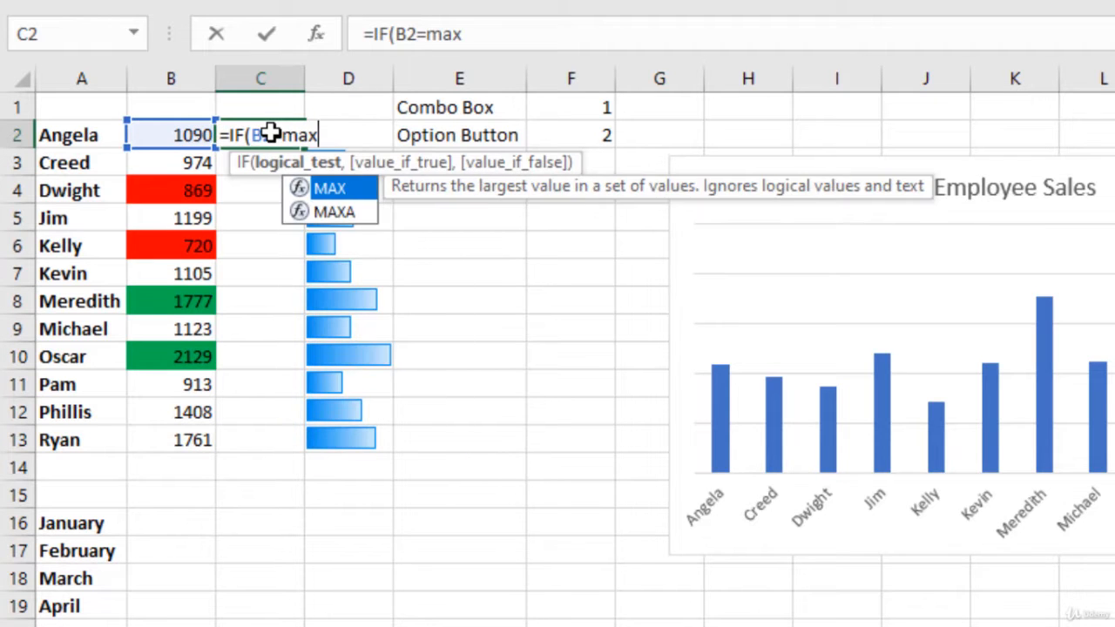
pyautogui.press('Tab')
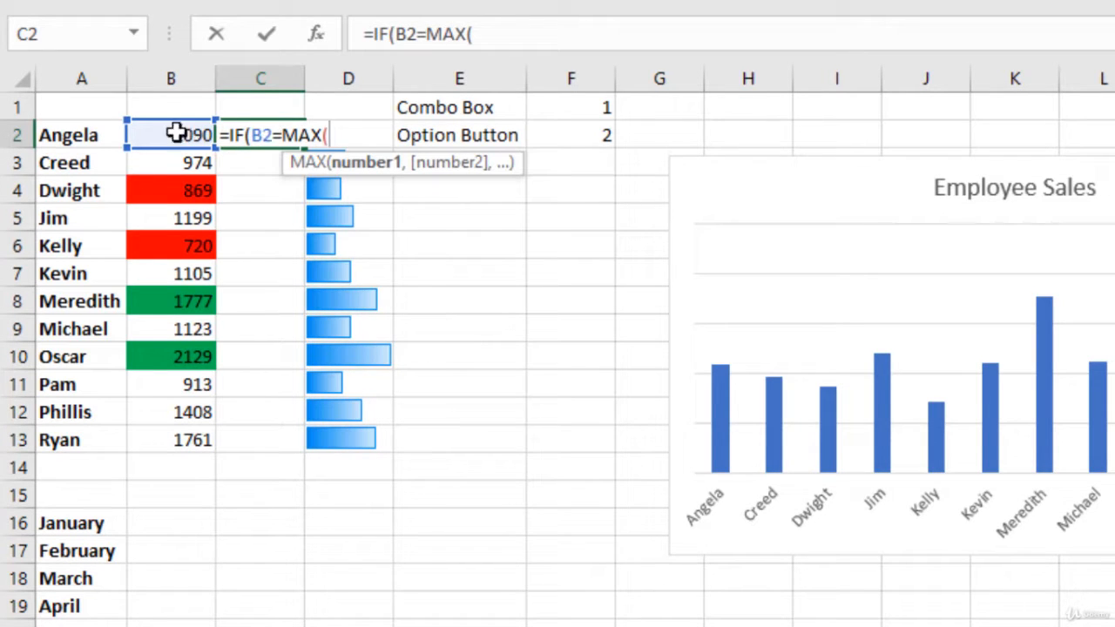
pyautogui.moveTo(162, 134); pyautogui.dragTo(165, 435)
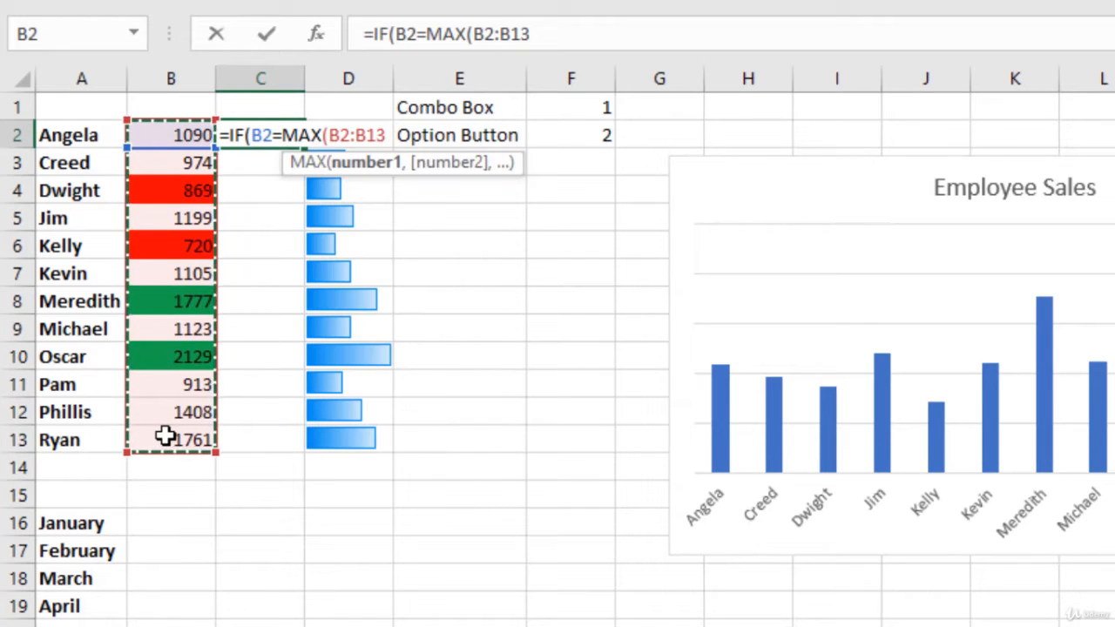
pyautogui.press('F4')
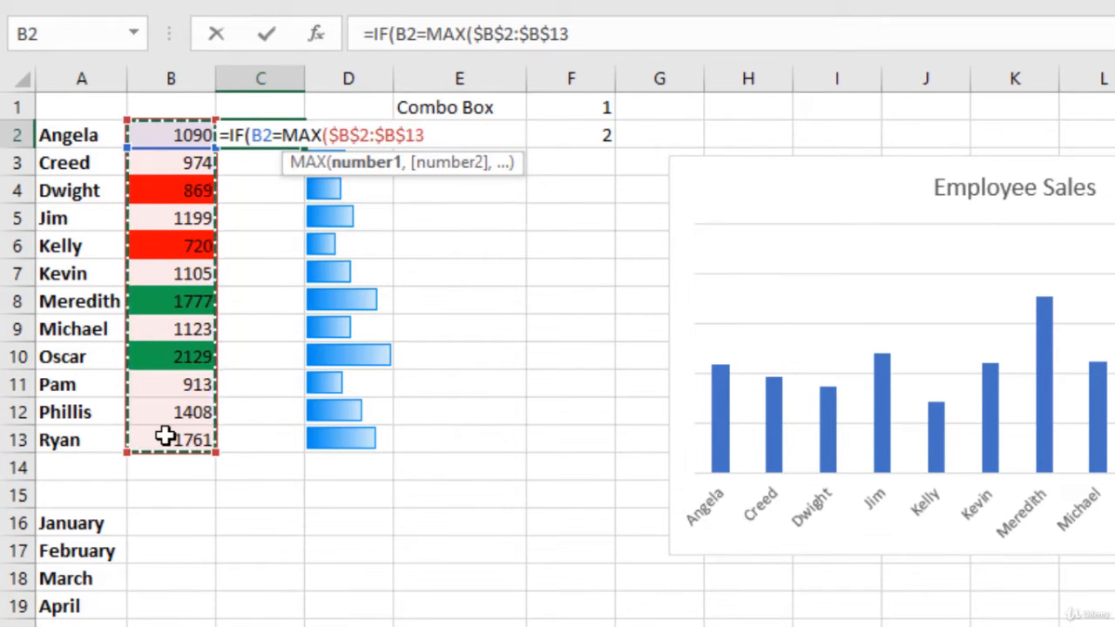
pyautogui.write(')')
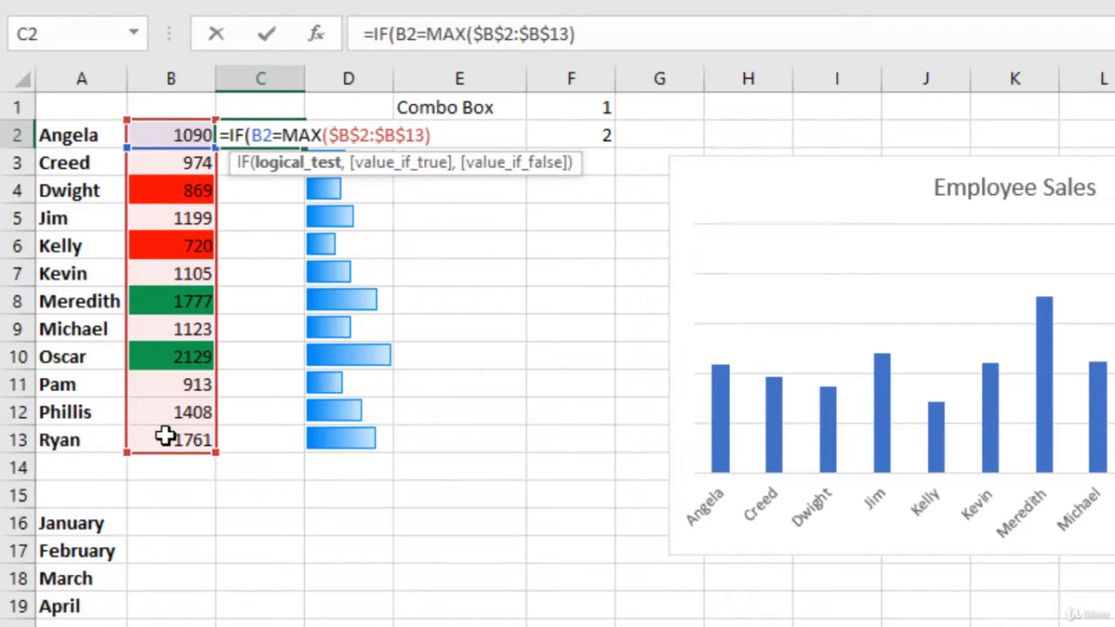
# Step: Complete the C2 formula so it returns B2 when true and an empty string "" when false
pyautogui.write(',')
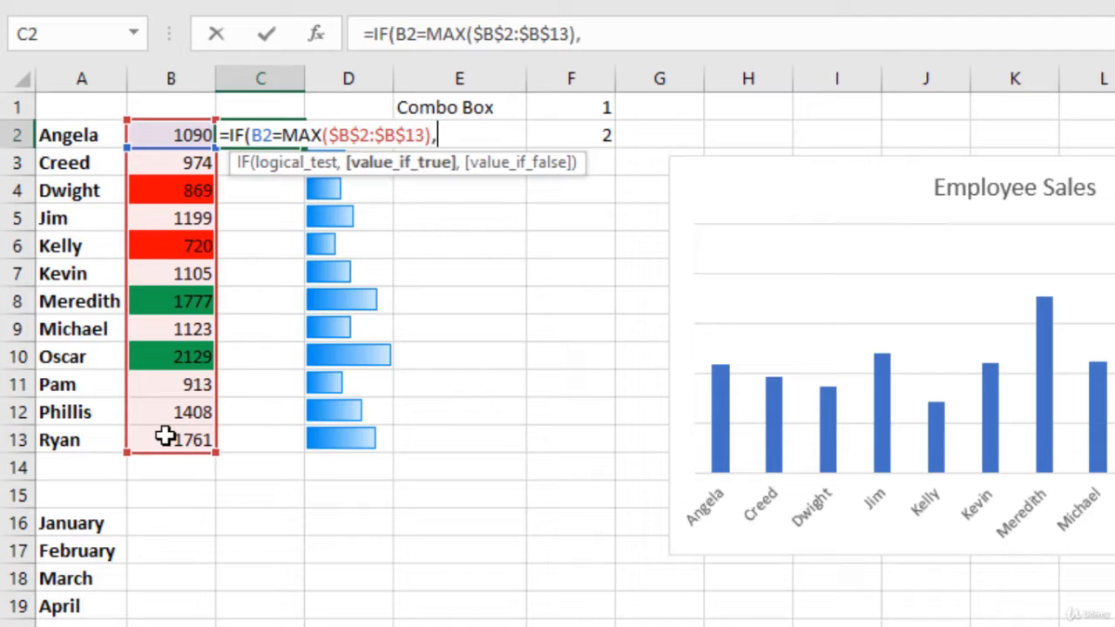
pyautogui.press('Left')
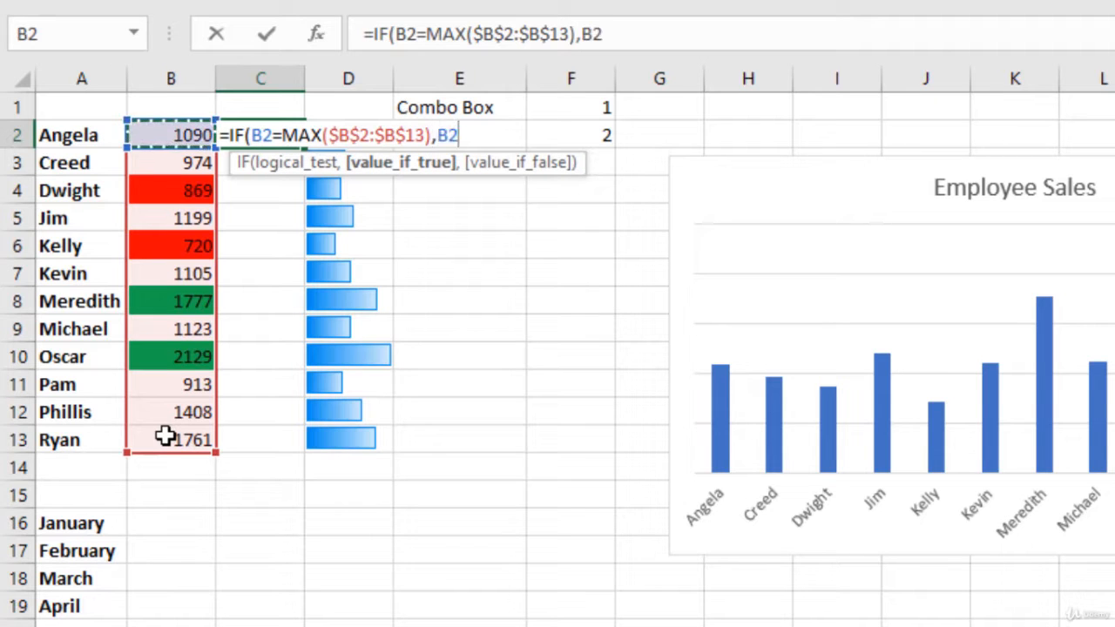
pyautogui.write(',')
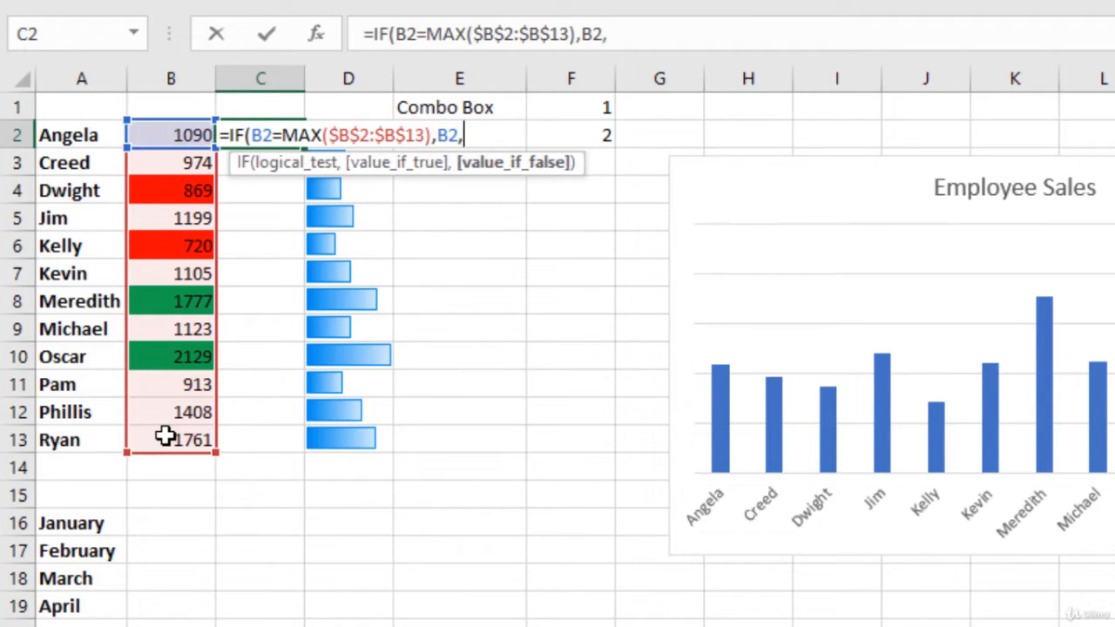
pyautogui.write('"")')
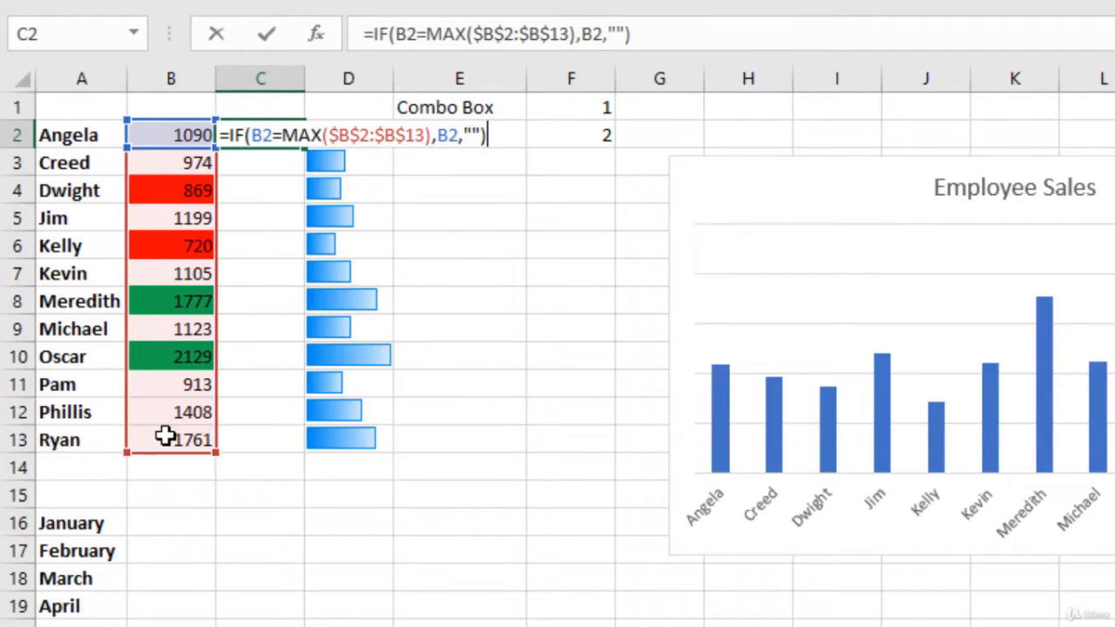
pyautogui.press('Return')
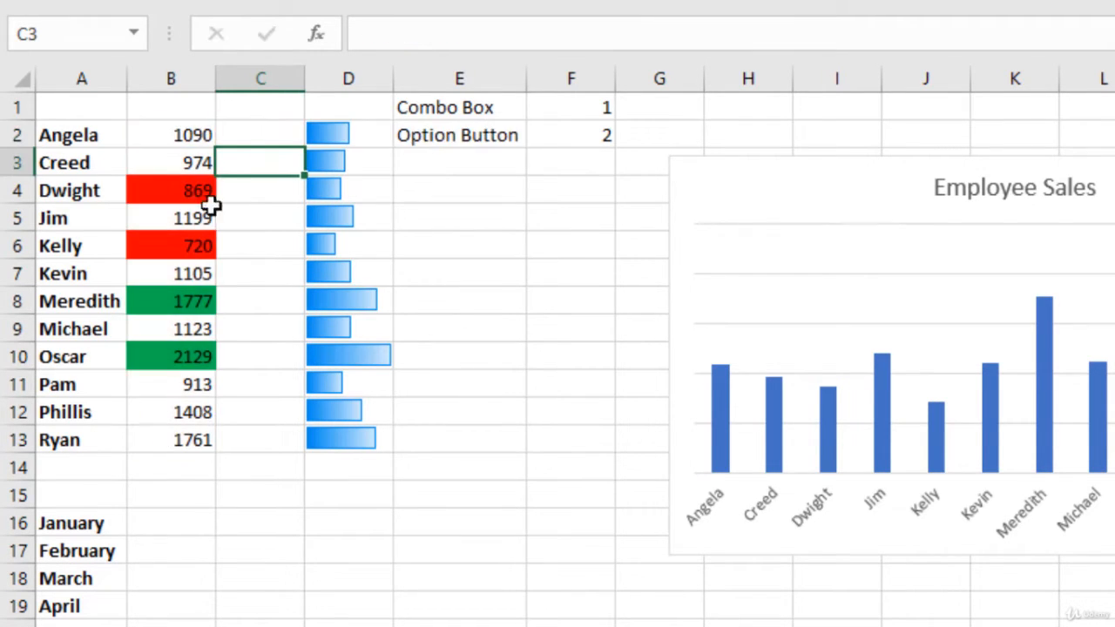
# Step: Fill the C2 formula down the employee list through C13
pyautogui.click(280, 131)
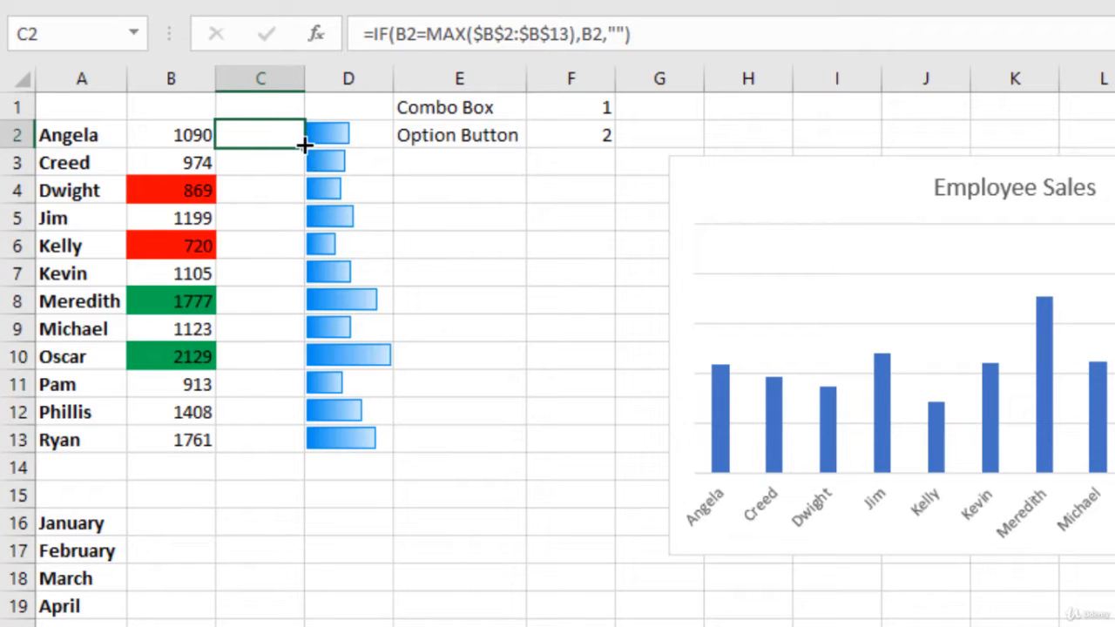
pyautogui.doubleClick(304, 147)
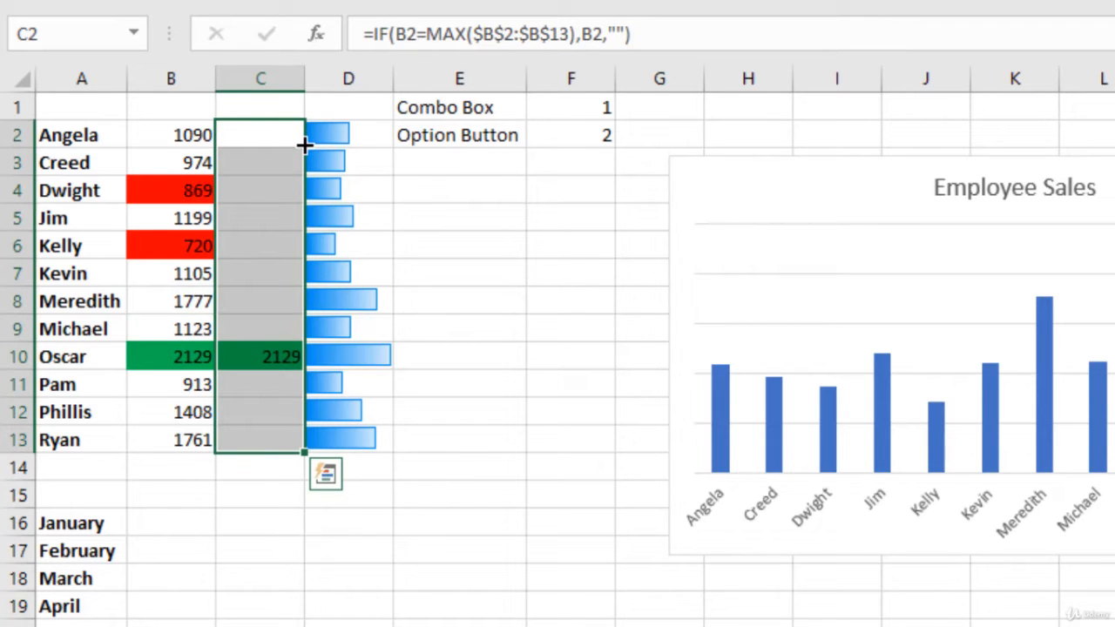
pyautogui.click(195, 505)
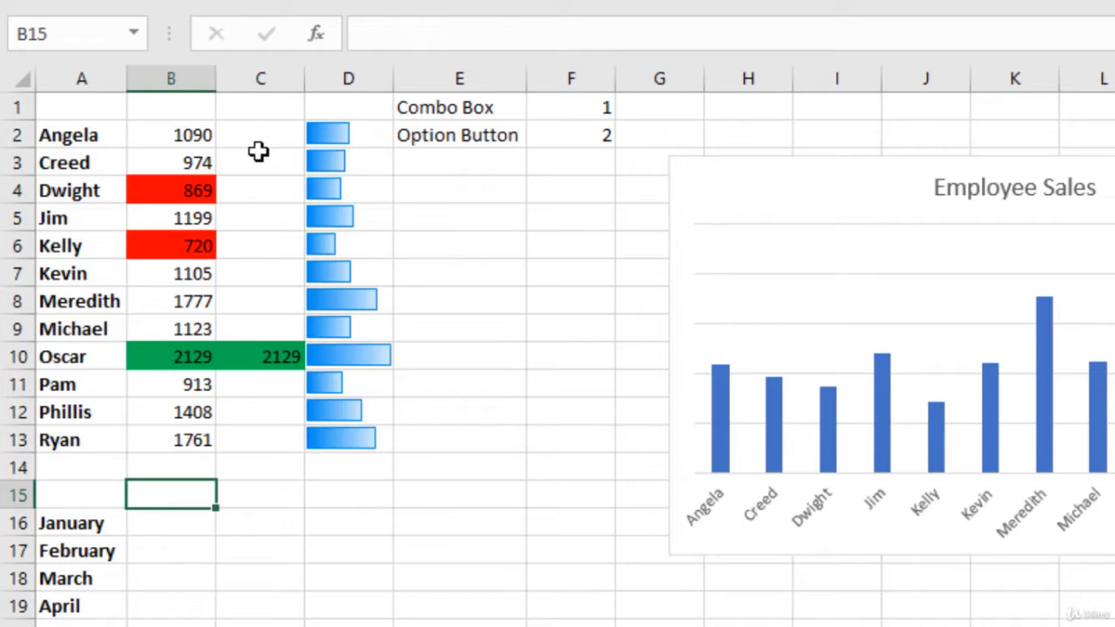
# Step: Open the Conditional Formatting Rules Manager for cells C2:C13
pyautogui.moveTo(266, 130); pyautogui.dragTo(261, 443)
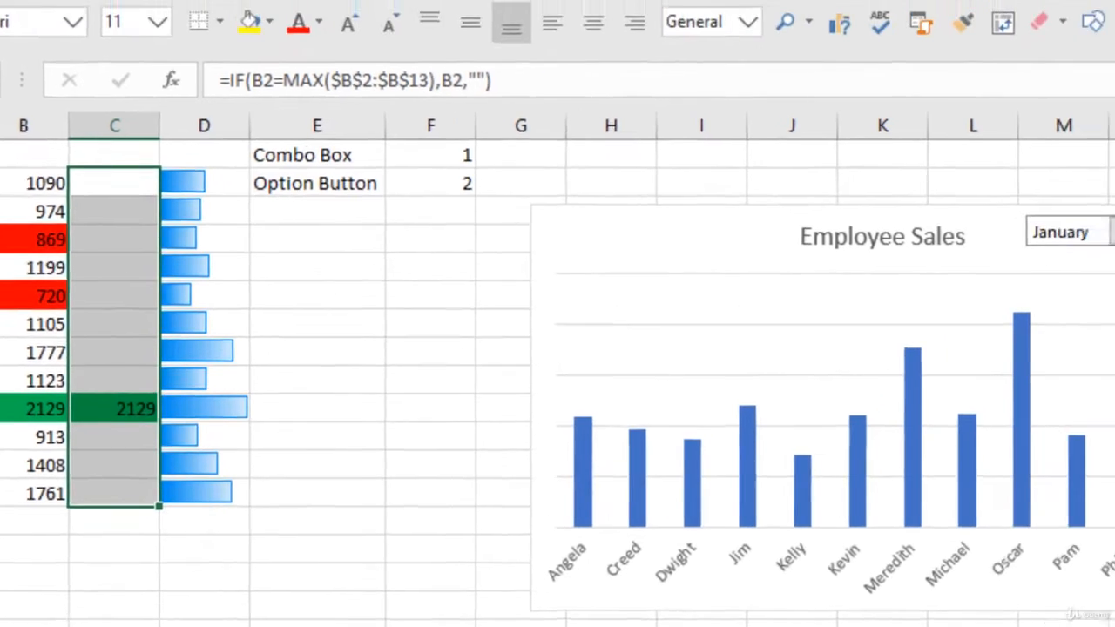
pyautogui.click(629, 95)
pyautogui.click(577, 581)
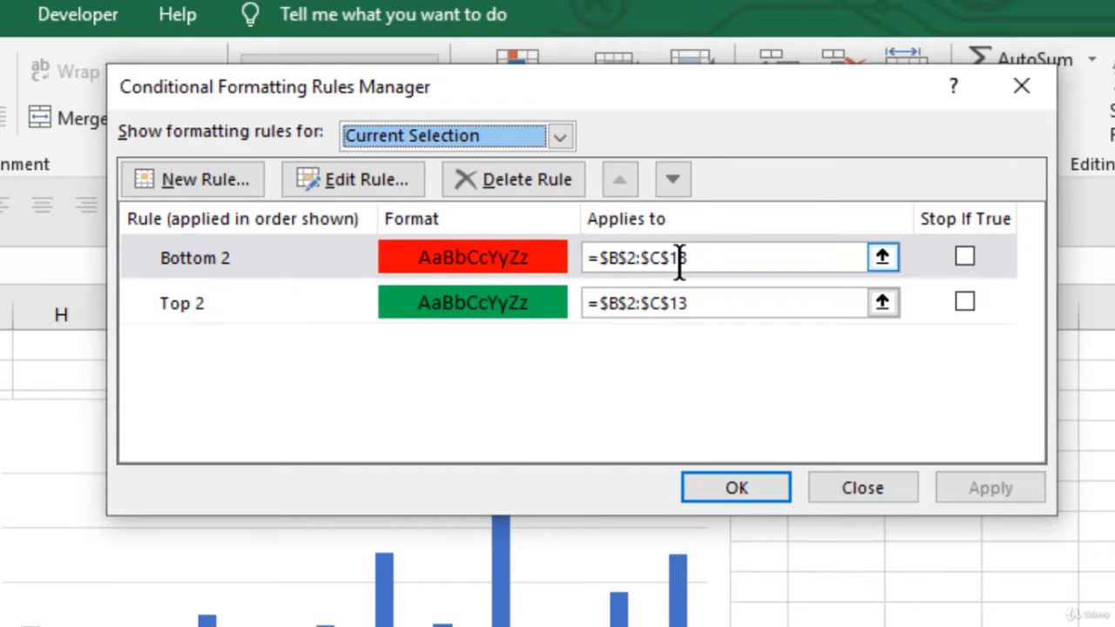
pyautogui.click(616, 258)
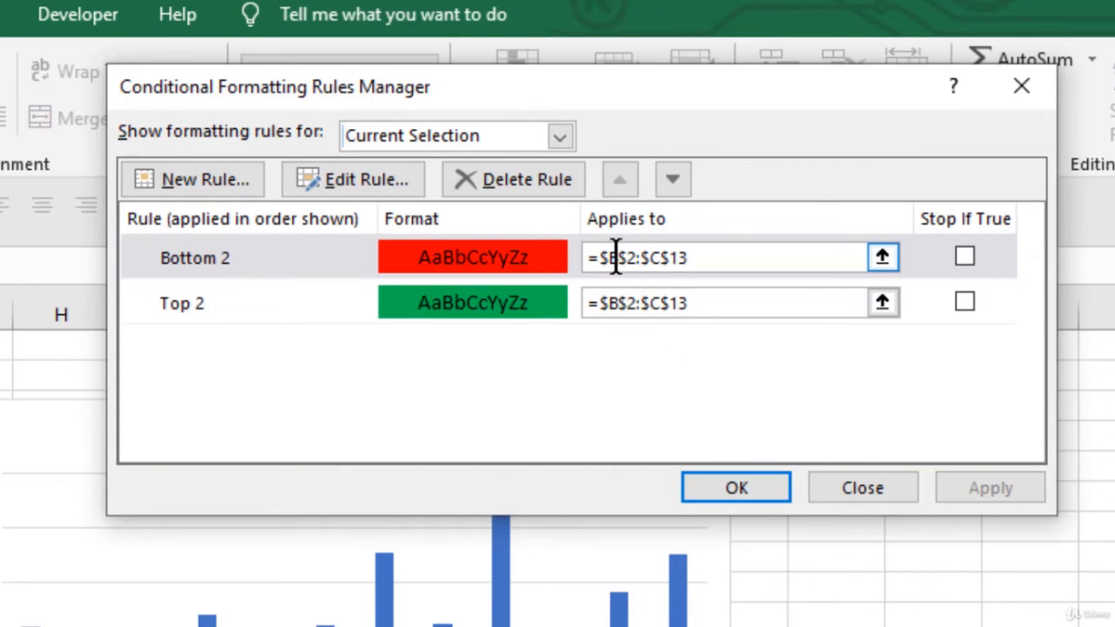
pyautogui.press('BackSpace')
pyautogui.write('c')
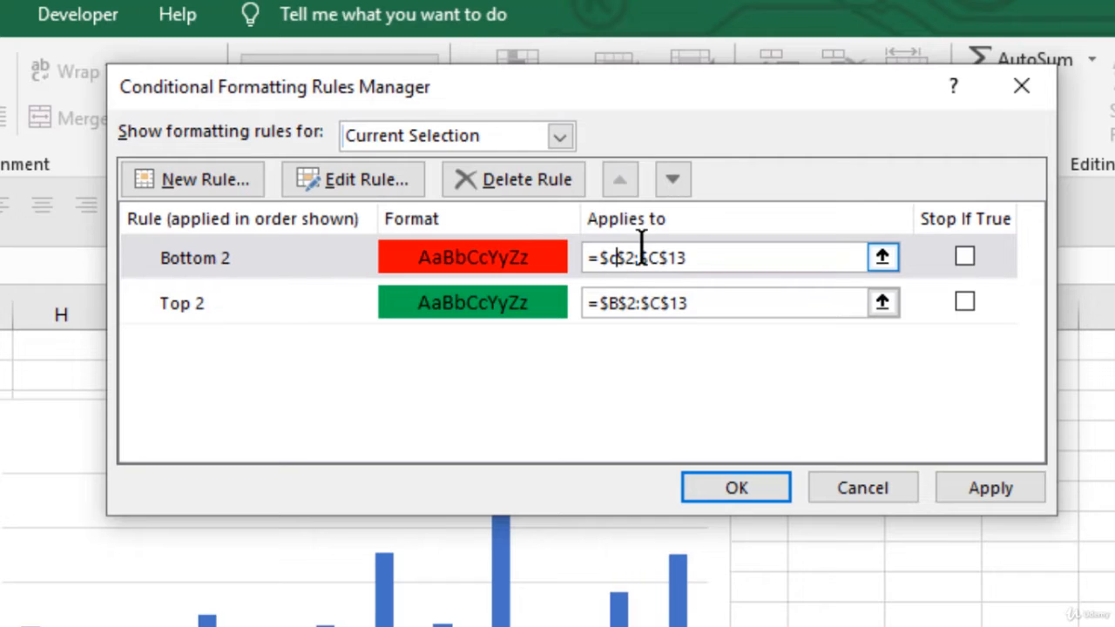
pyautogui.press('BackSpace')
pyautogui.write('b')
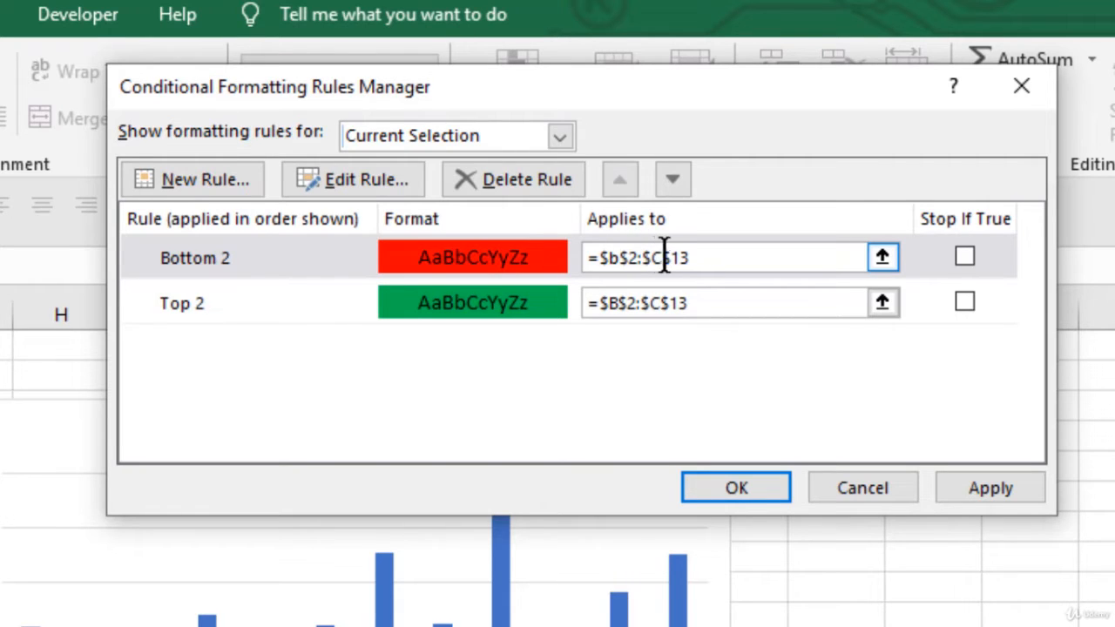
# Step: Restrict the Bottom 2 rule's range to =$B$2:$B$13
pyautogui.click(662, 258)
pyautogui.press('BackSpace')
pyautogui.write('b')
# Step: Restrict the Top 2 rule's range to =$B$2:$B$13 and apply the rule changes
pyautogui.click(660, 304)
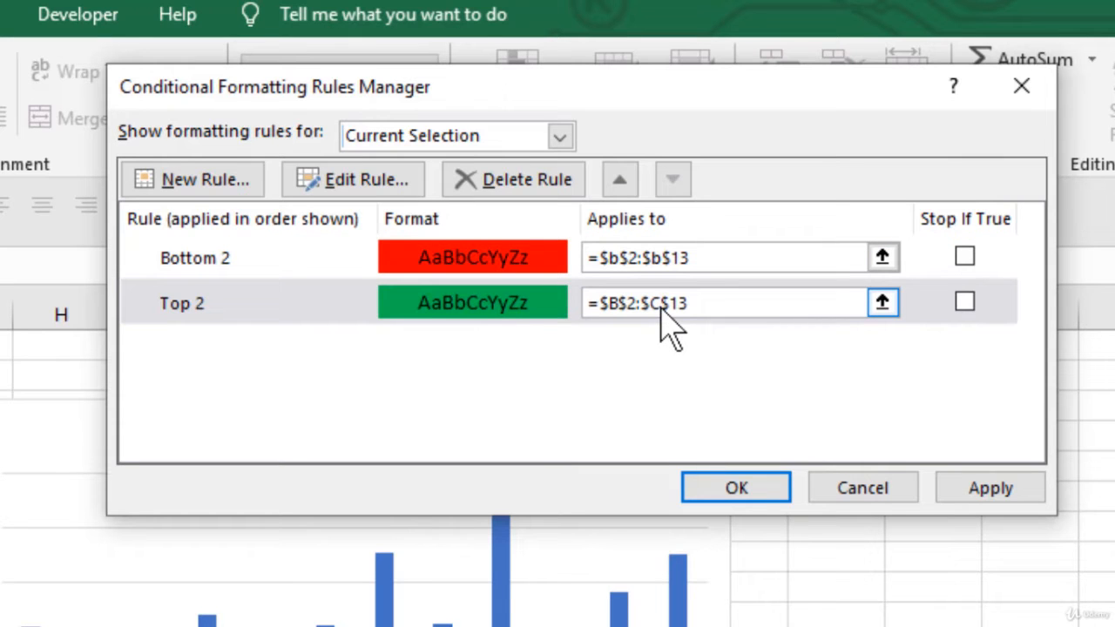
pyautogui.press('BackSpace')
pyautogui.write('b')
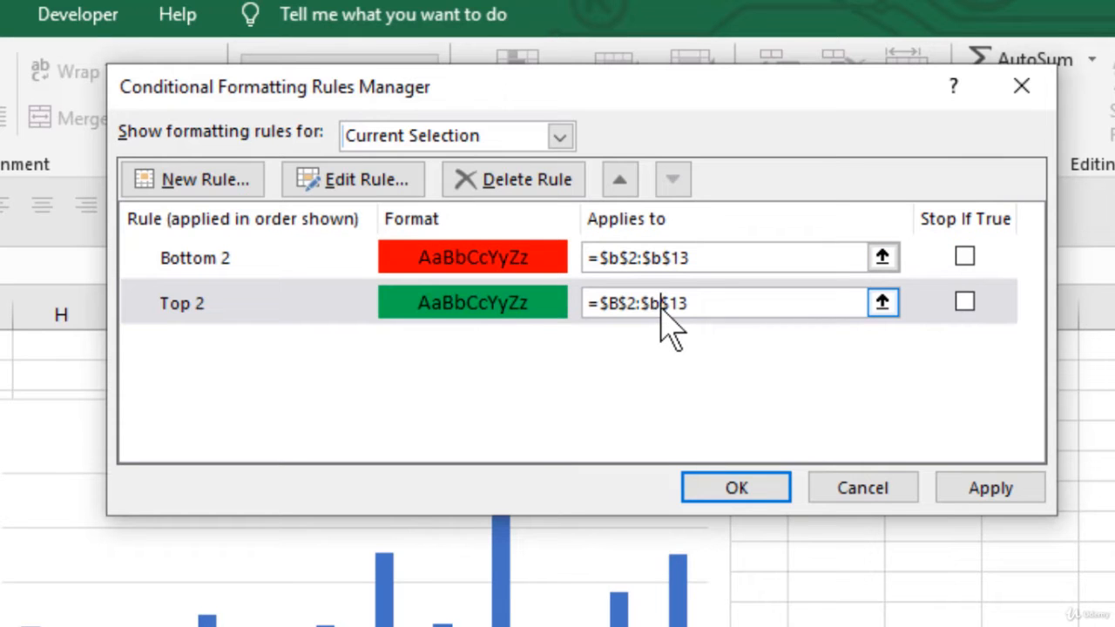
pyautogui.click(990, 488)
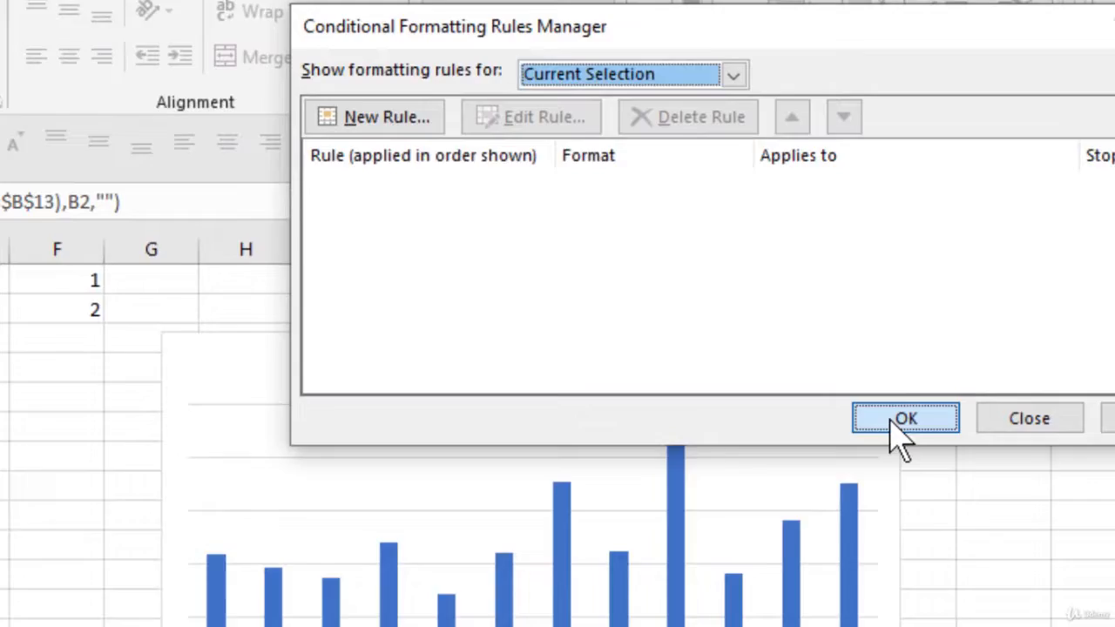
# Step: Close the Conditional Formatting Rules Manager and inspect the helper formulas and their results in C2:C13
pyautogui.click(906, 419)
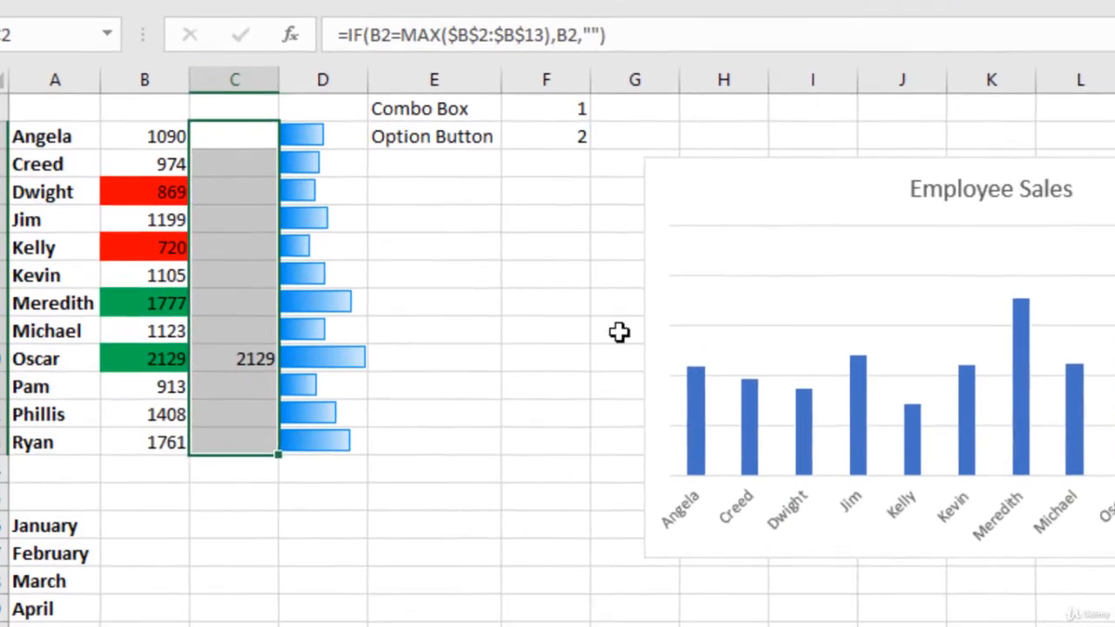
pyautogui.click(459, 516)
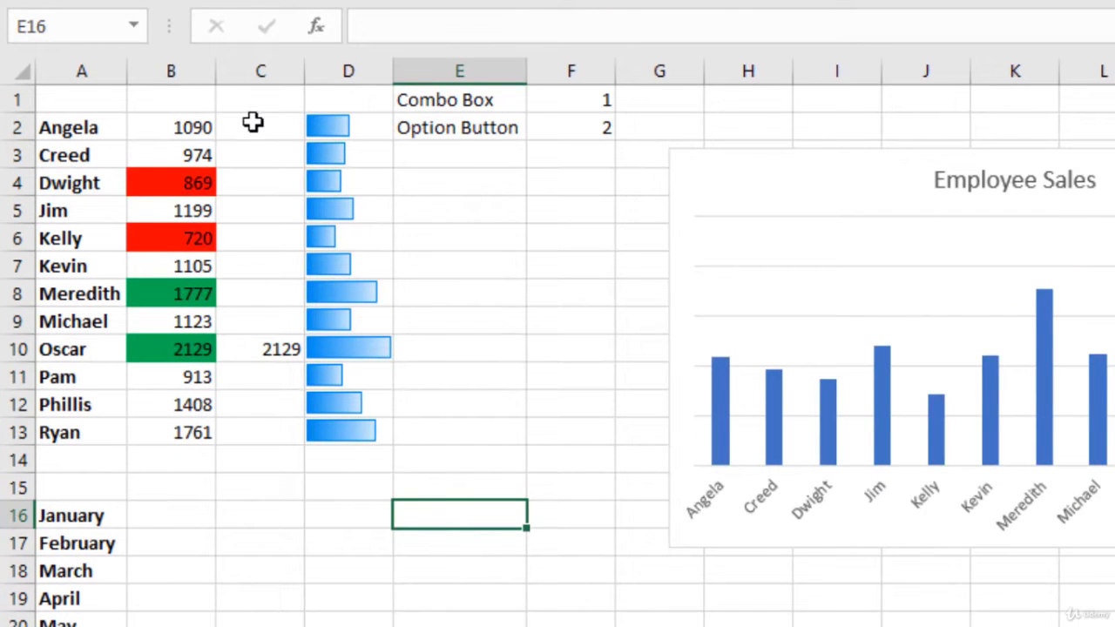
pyautogui.moveTo(262, 127); pyautogui.dragTo(260, 431)
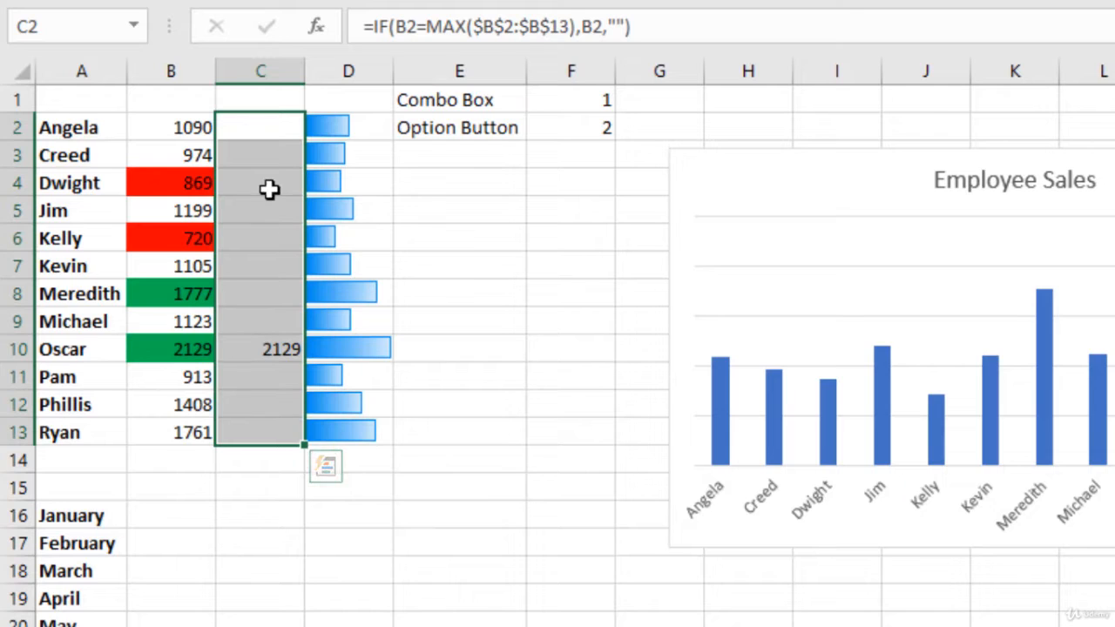
pyautogui.moveTo(269, 123); pyautogui.dragTo(271, 245)
pyautogui.moveTo(271, 323); pyautogui.dragTo(274, 341)
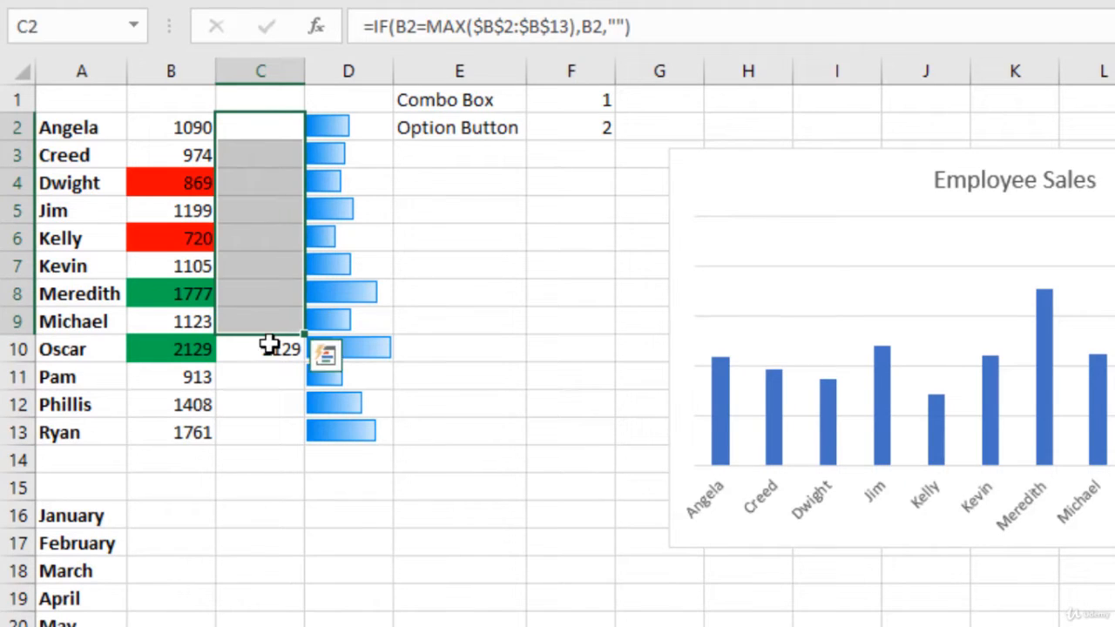
pyautogui.click(270, 346)
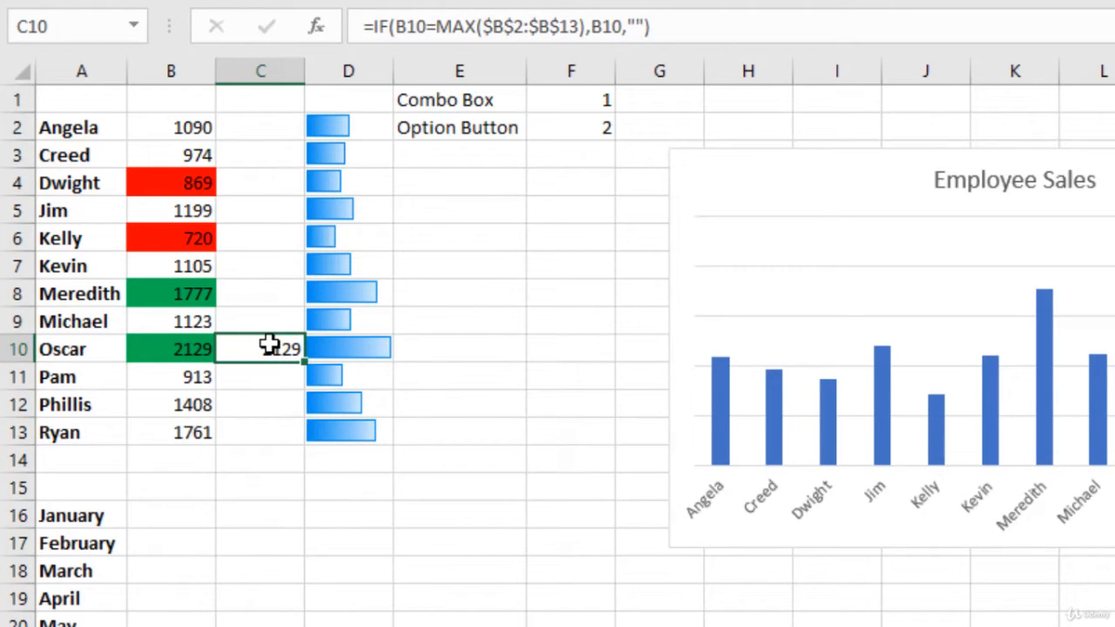
pyautogui.moveTo(253, 122); pyautogui.dragTo(249, 433)
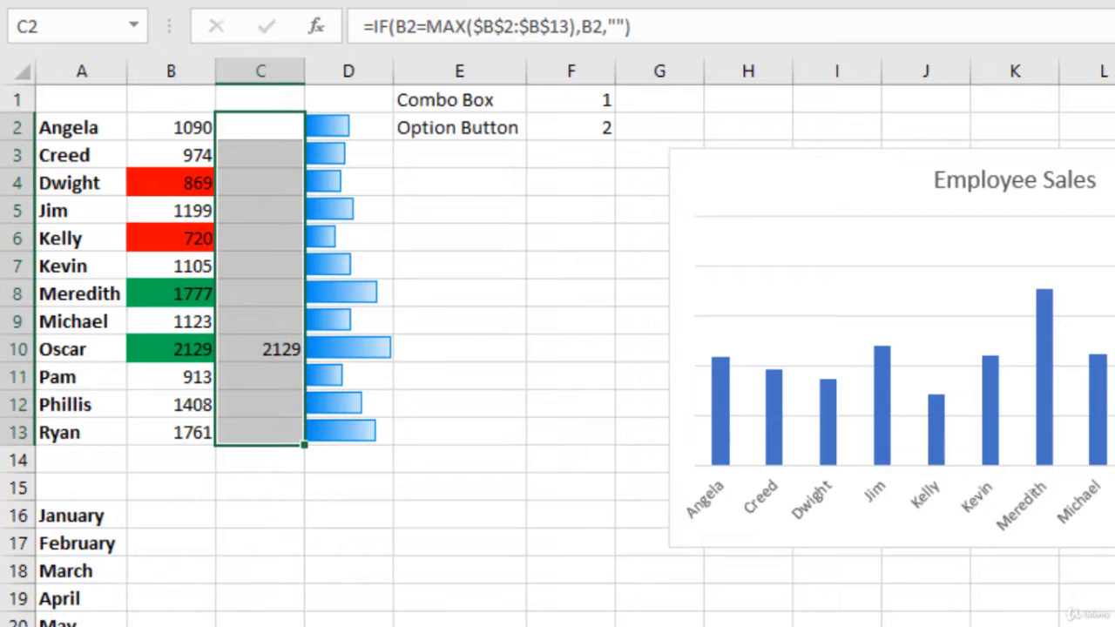
# Step: Extend the Employee Sales chart's source data to include the helper values in C2:C13
pyautogui.click(843, 194)
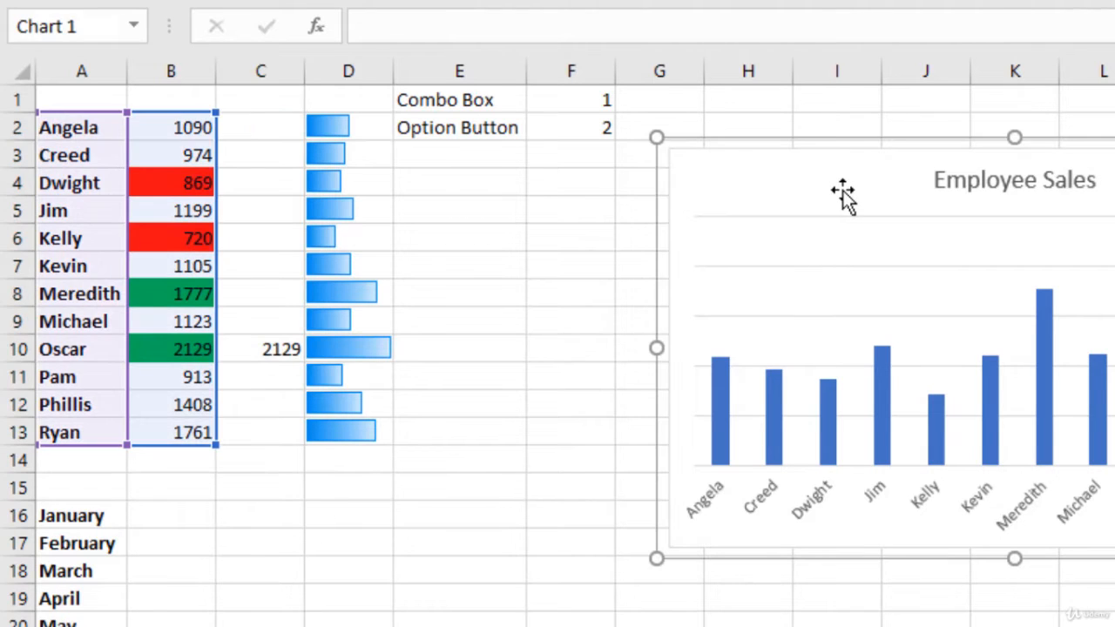
pyautogui.moveTo(697, 171); pyautogui.dragTo(218, 112)
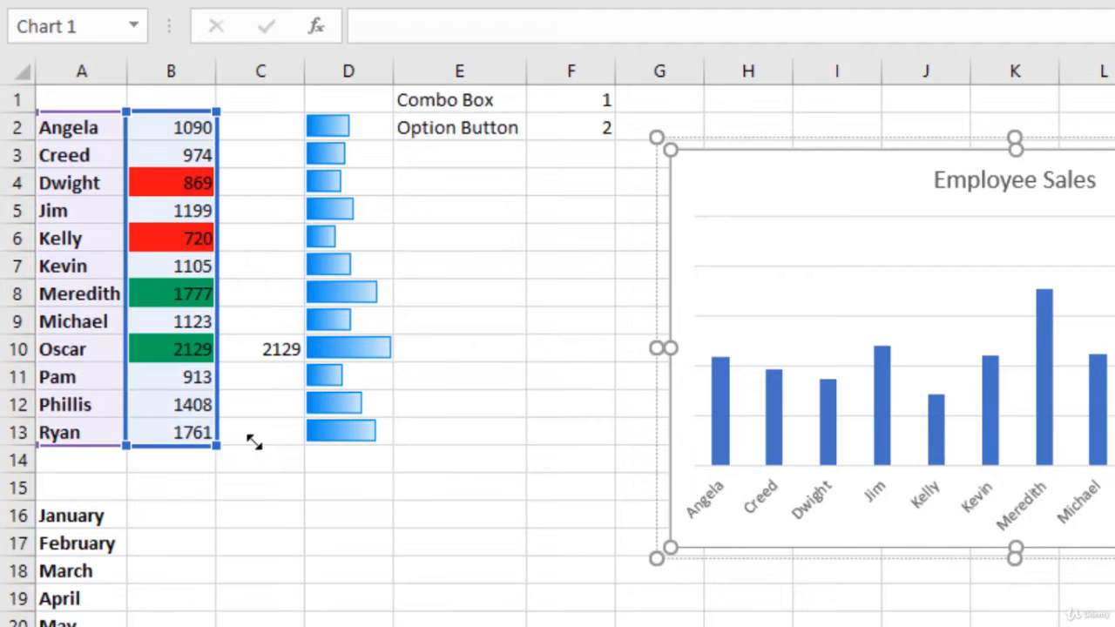
pyautogui.moveTo(253, 443); pyautogui.dragTo(302, 443)
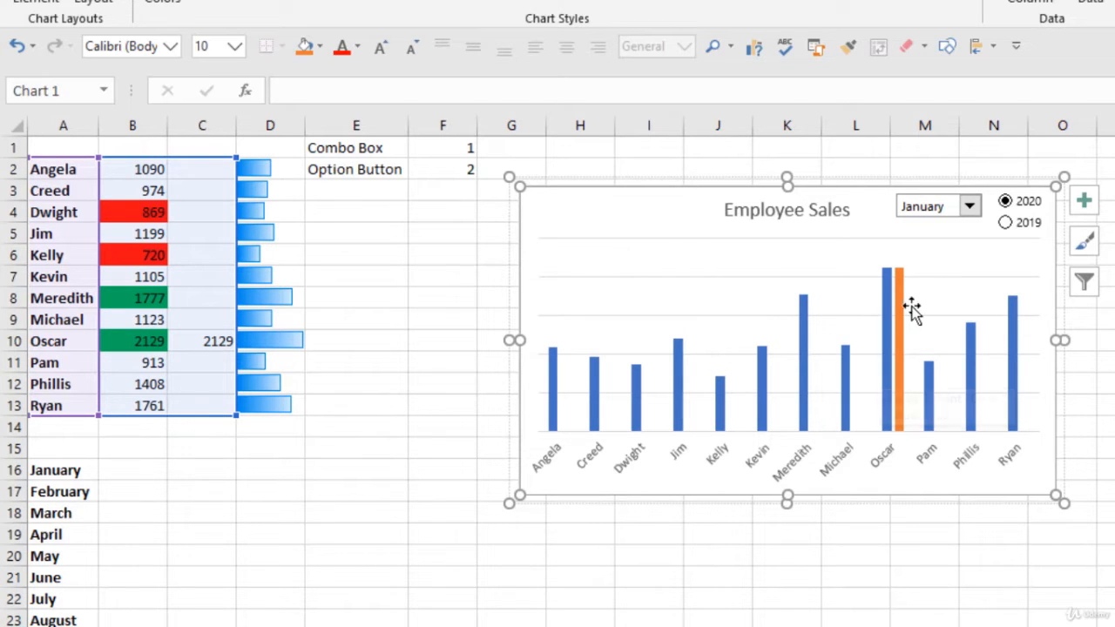
# Step: Plot the orange helper series on the secondary axis and set its gap width to 107%
pyautogui.moveTo(906, 321)
pyautogui.doubleClick(901, 314)
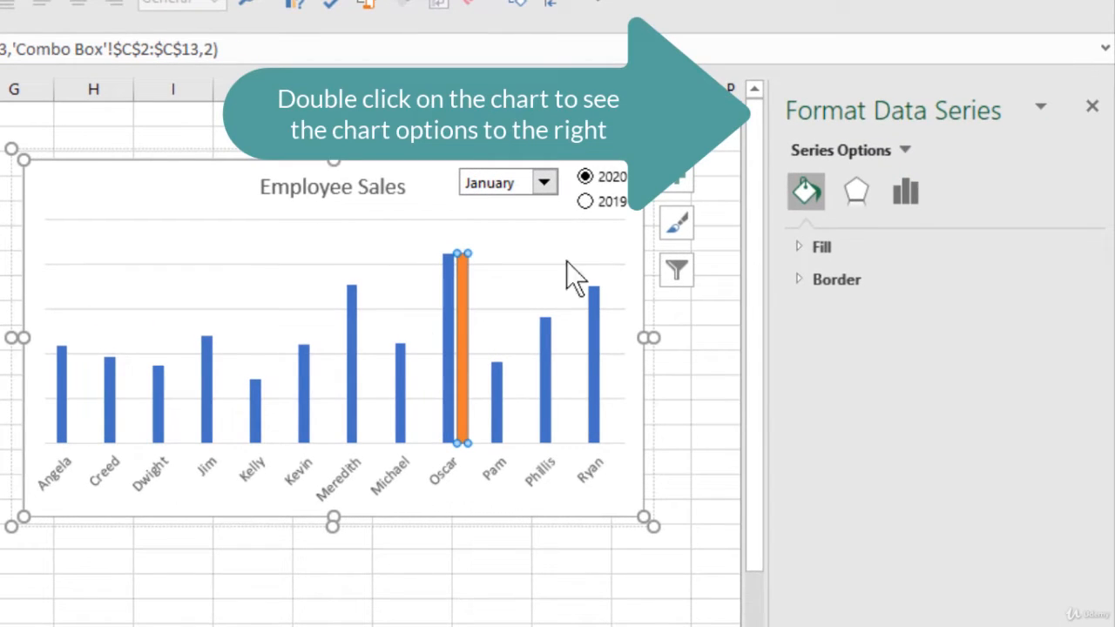
pyautogui.click(905, 190)
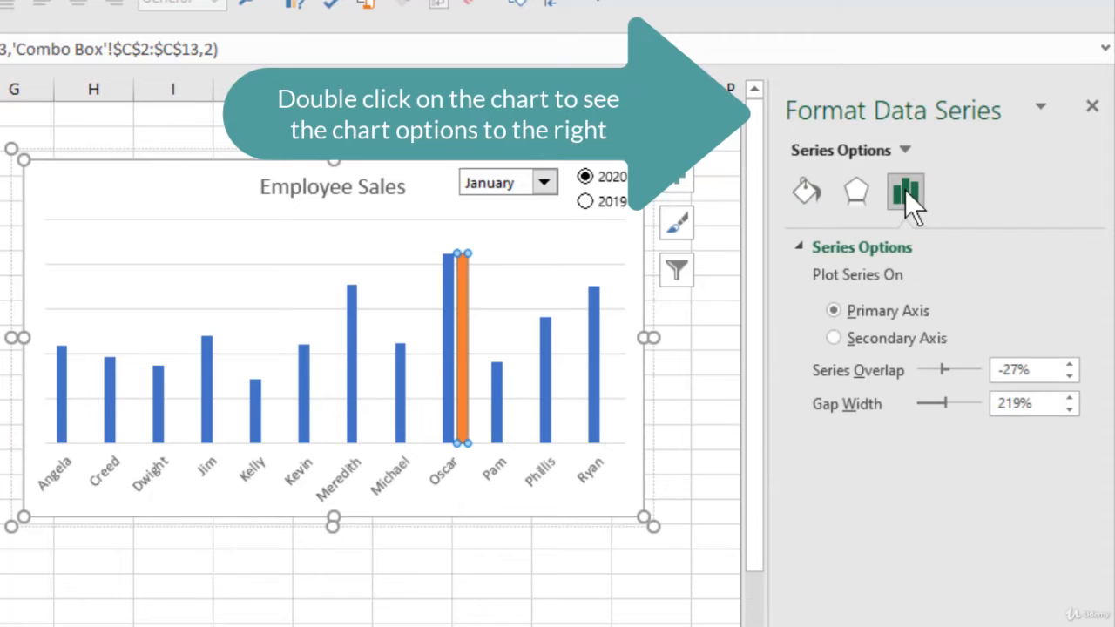
pyautogui.click(880, 338)
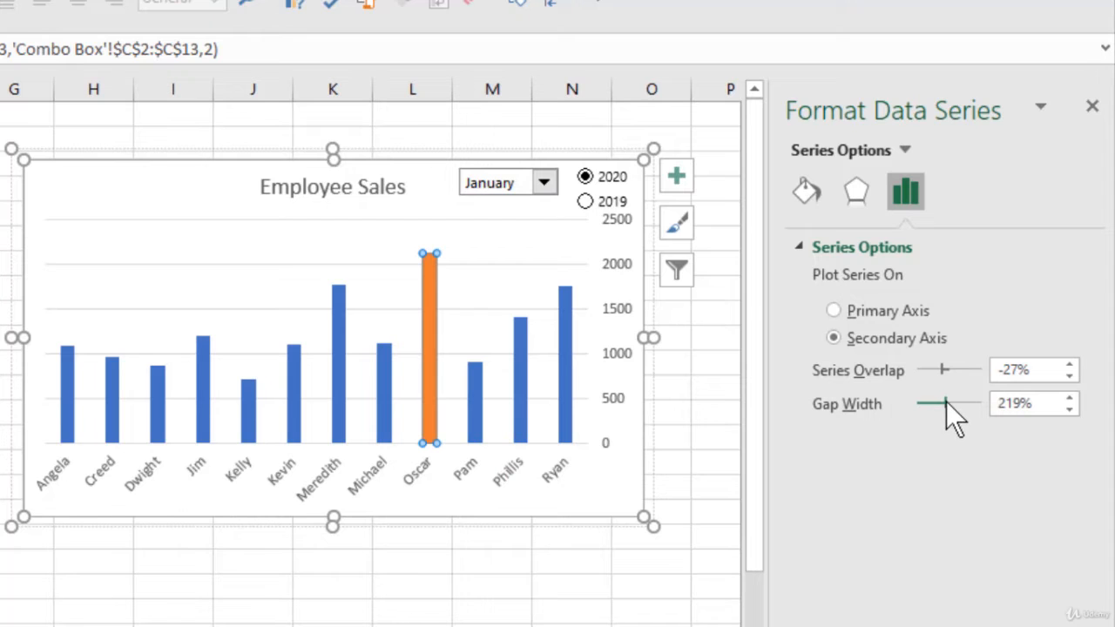
pyautogui.moveTo(947, 404); pyautogui.dragTo(930, 403)
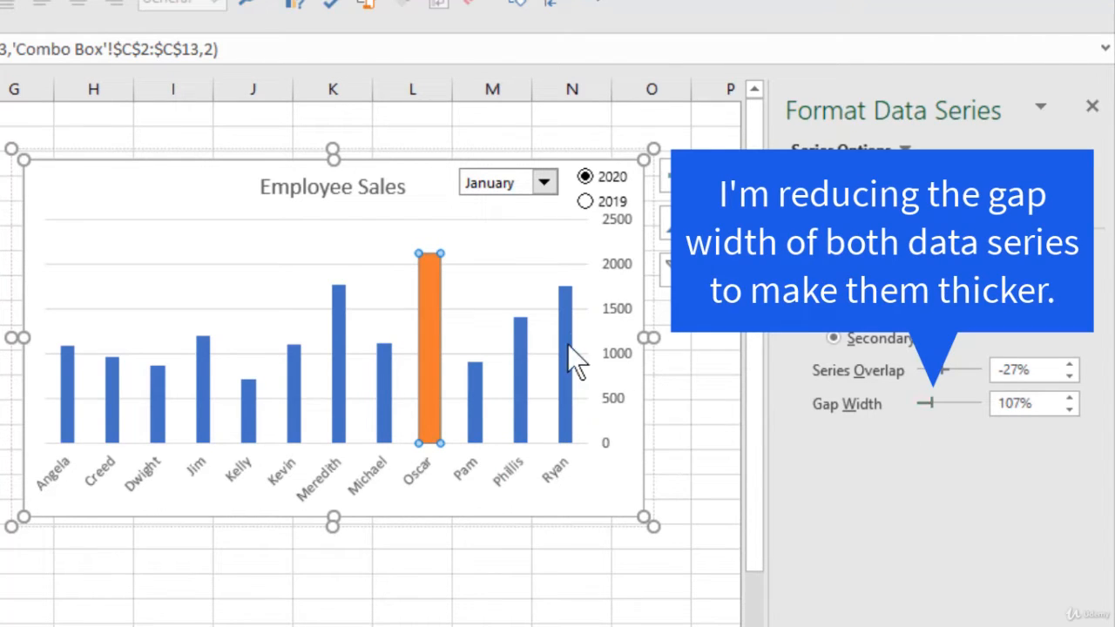
# Step: Set the gap width of the blue employee sales series to 107%
pyautogui.click(560, 337)
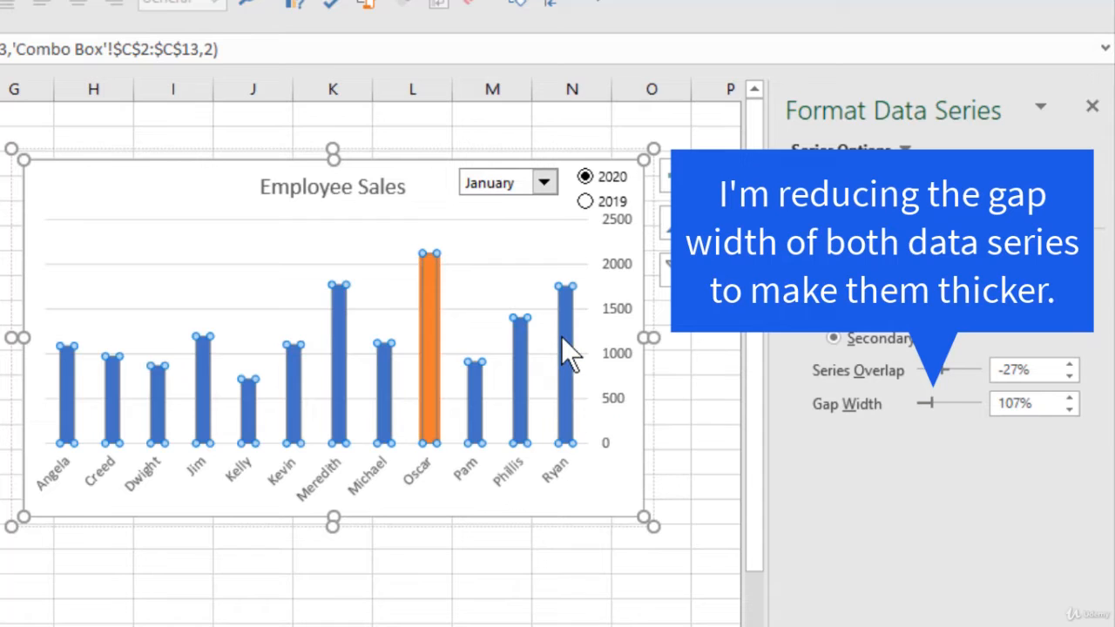
pyautogui.moveTo(948, 407); pyautogui.dragTo(1012, 403)
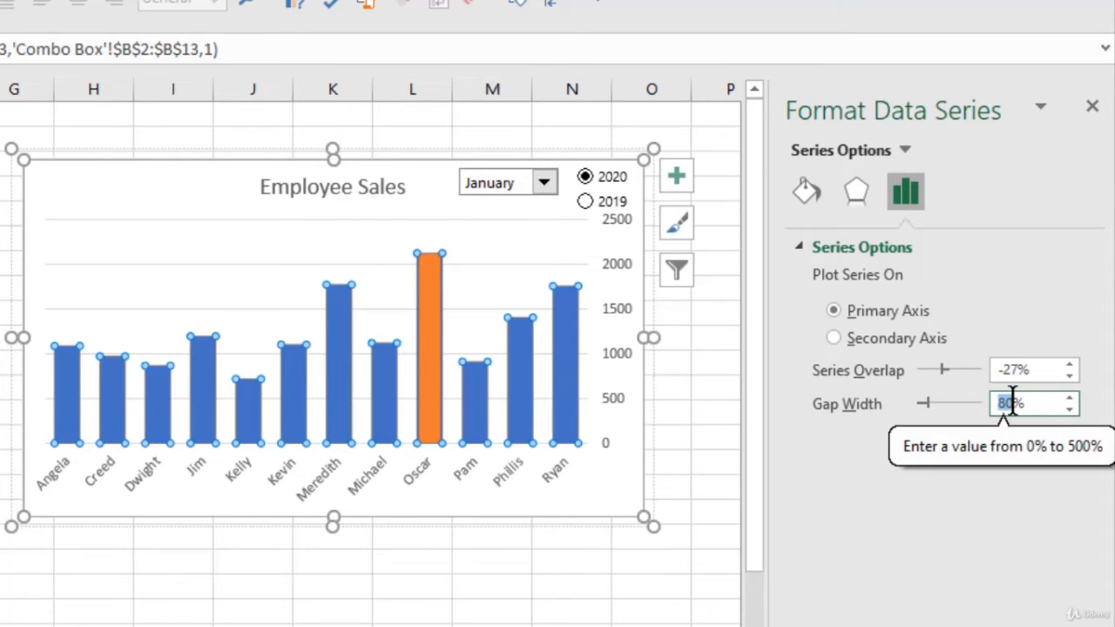
pyautogui.write('107')
pyautogui.press('Return')
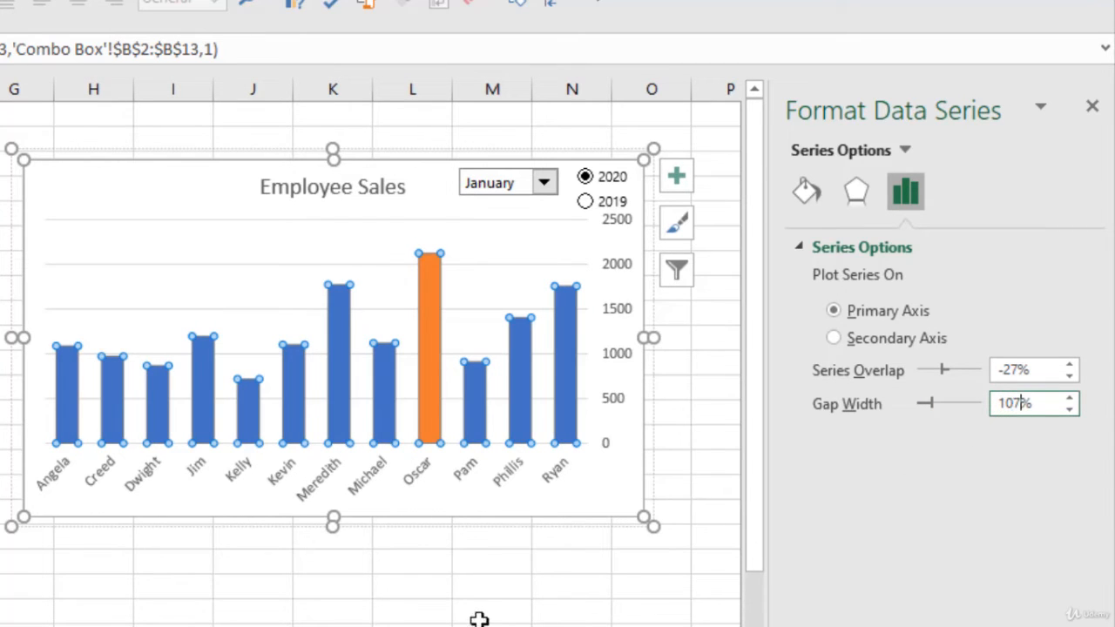
pyautogui.click(465, 596)
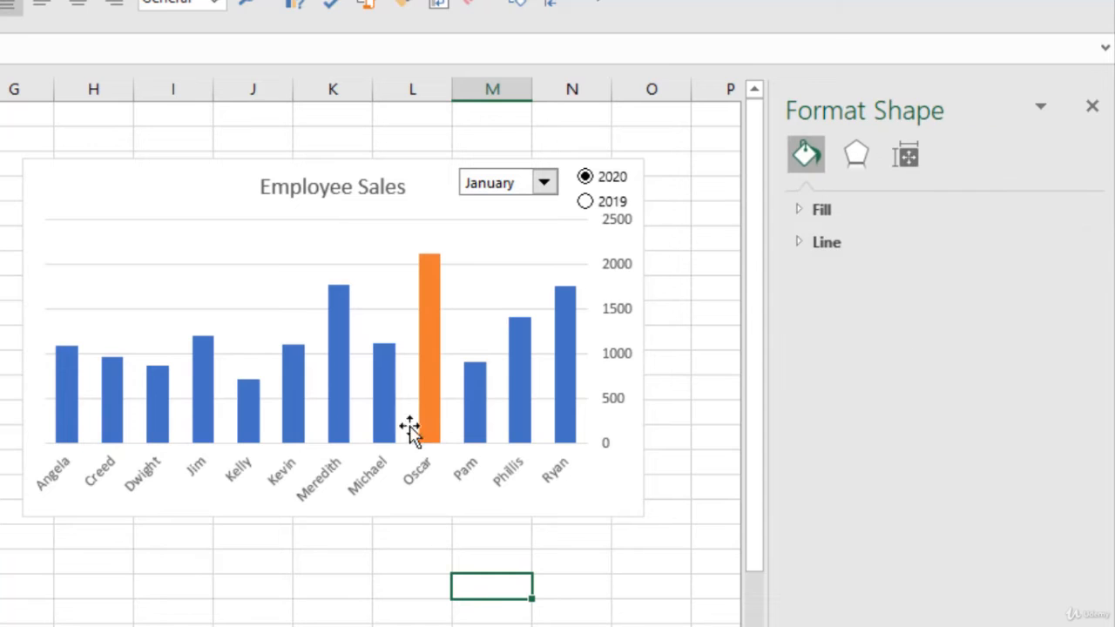
# Step: Fill the chart's orange highest-sales series with the standard green color
pyautogui.click(429, 299)
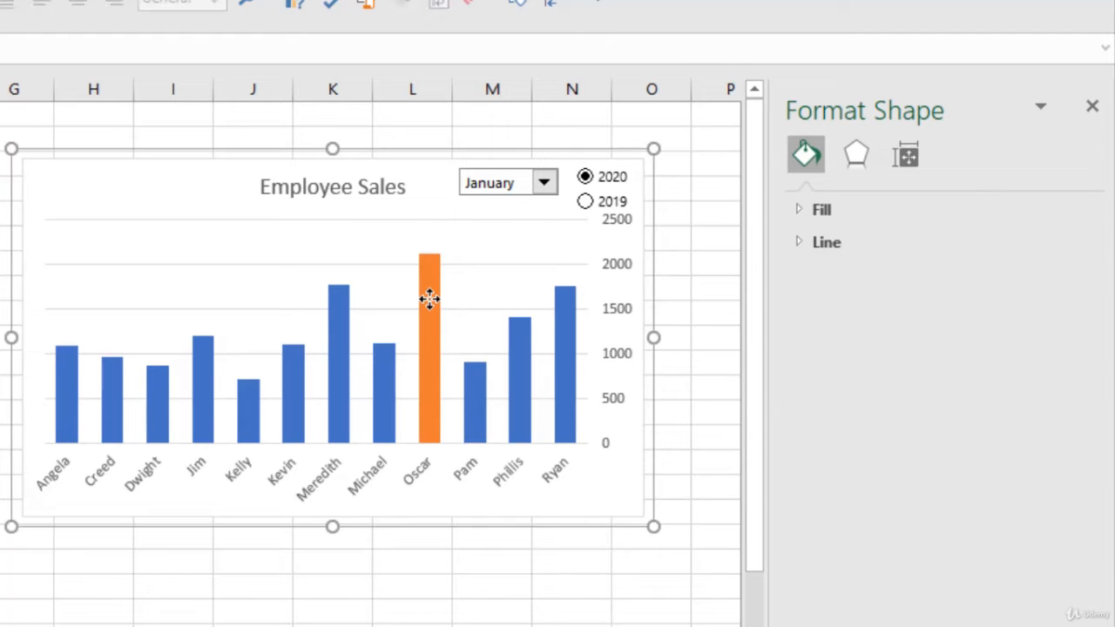
pyautogui.click(429, 300)
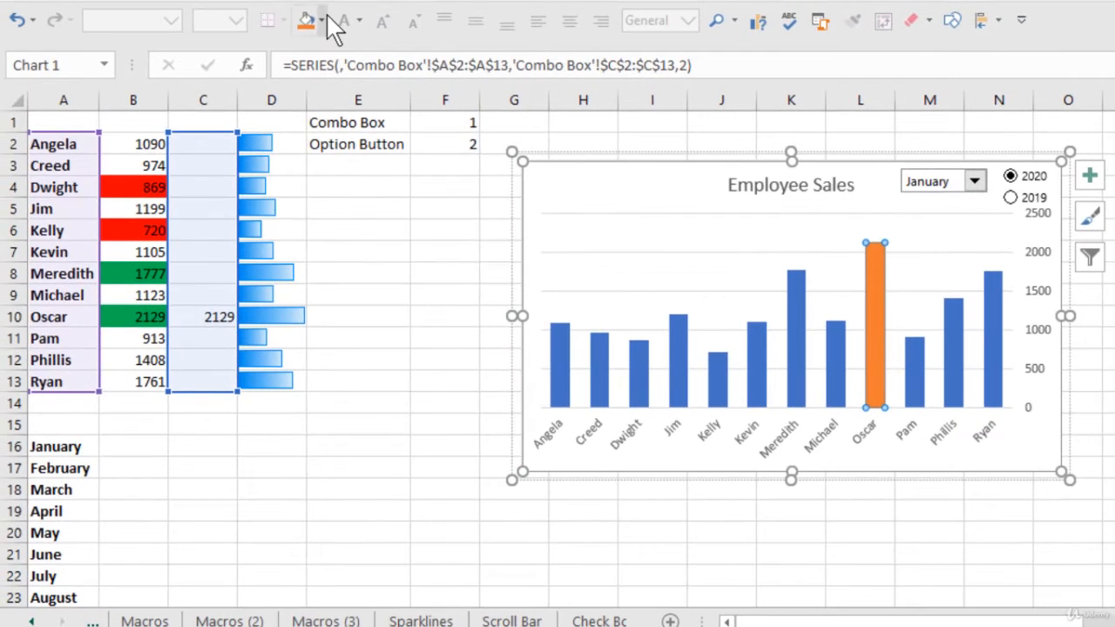
pyautogui.click(323, 20)
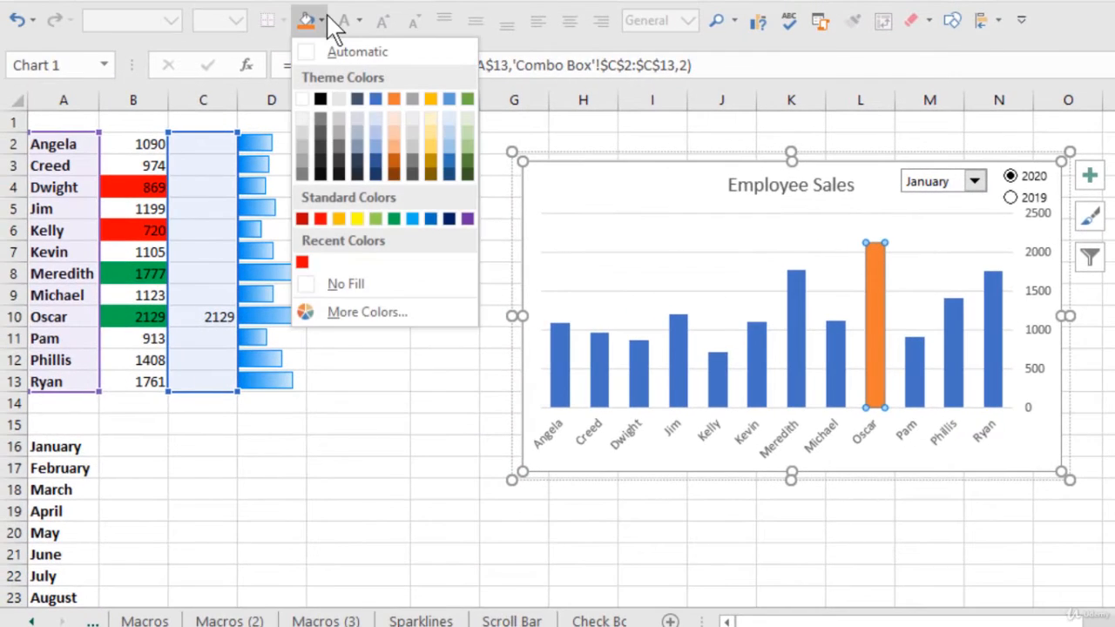
pyautogui.click(394, 219)
pyautogui.click(777, 562)
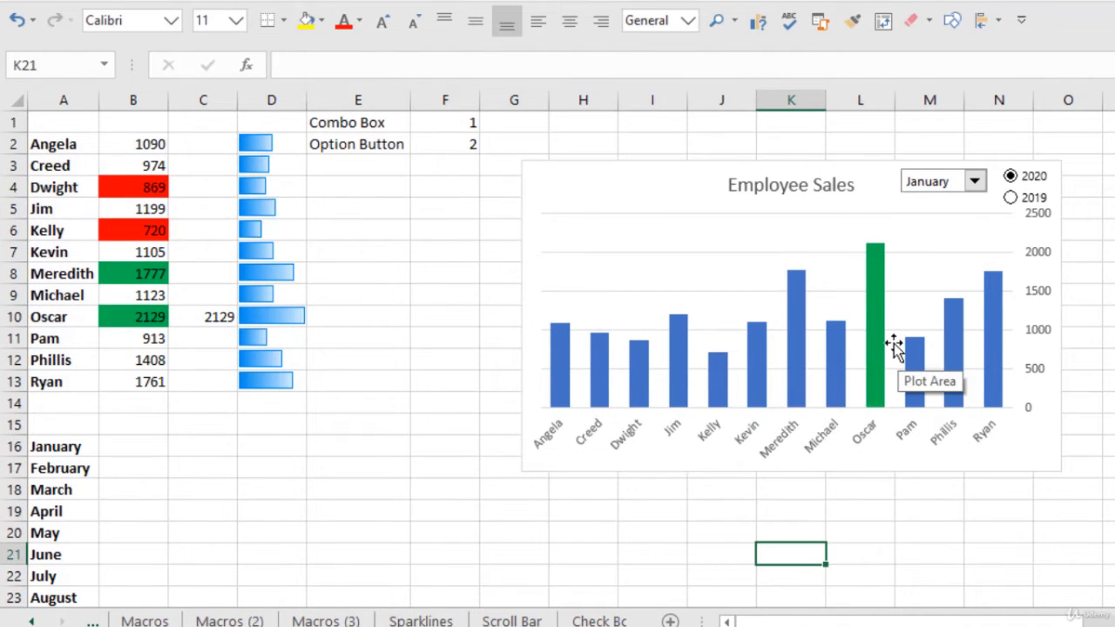
# Step: Fill the main employee sales series in the chart with a lighter tint of the blue theme color
pyautogui.click(799, 295)
pyautogui.click(803, 305)
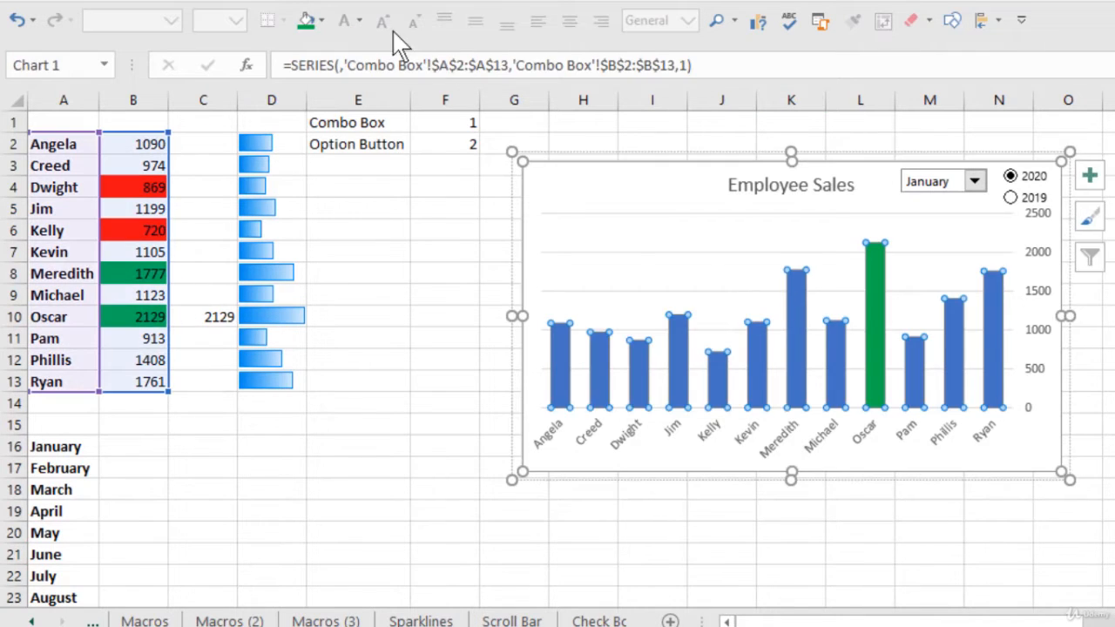
pyautogui.click(321, 24)
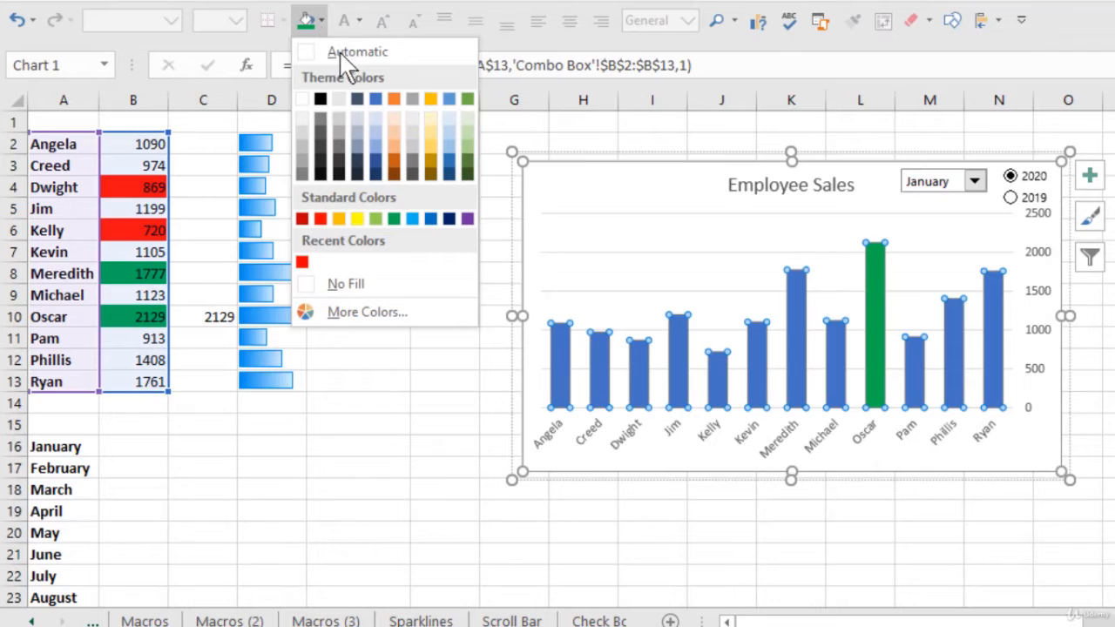
pyautogui.click(374, 148)
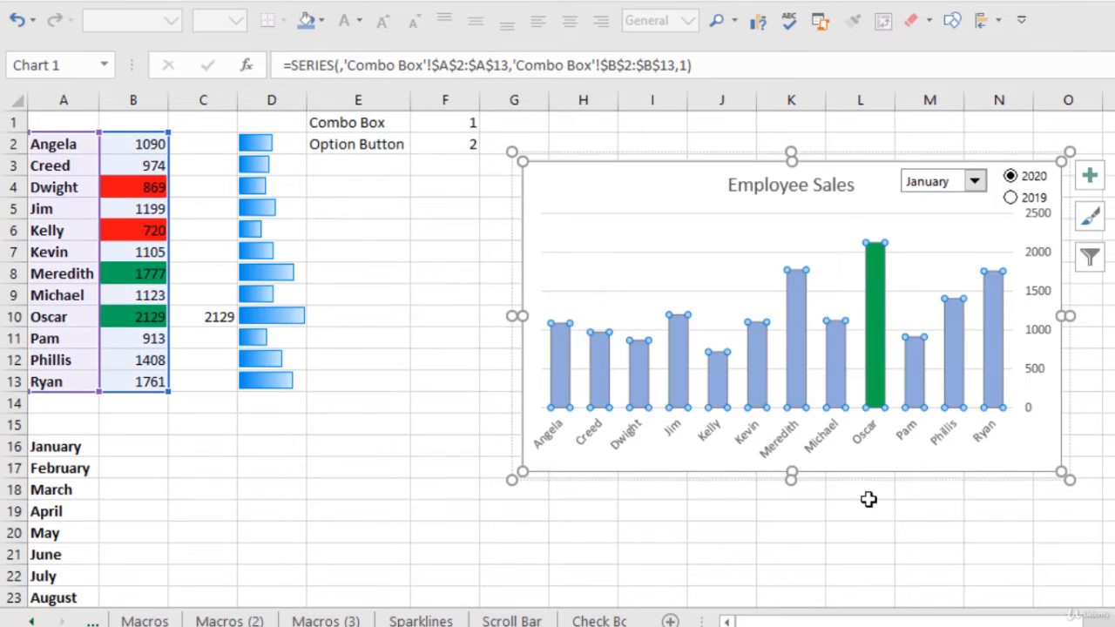
pyautogui.click(871, 525)
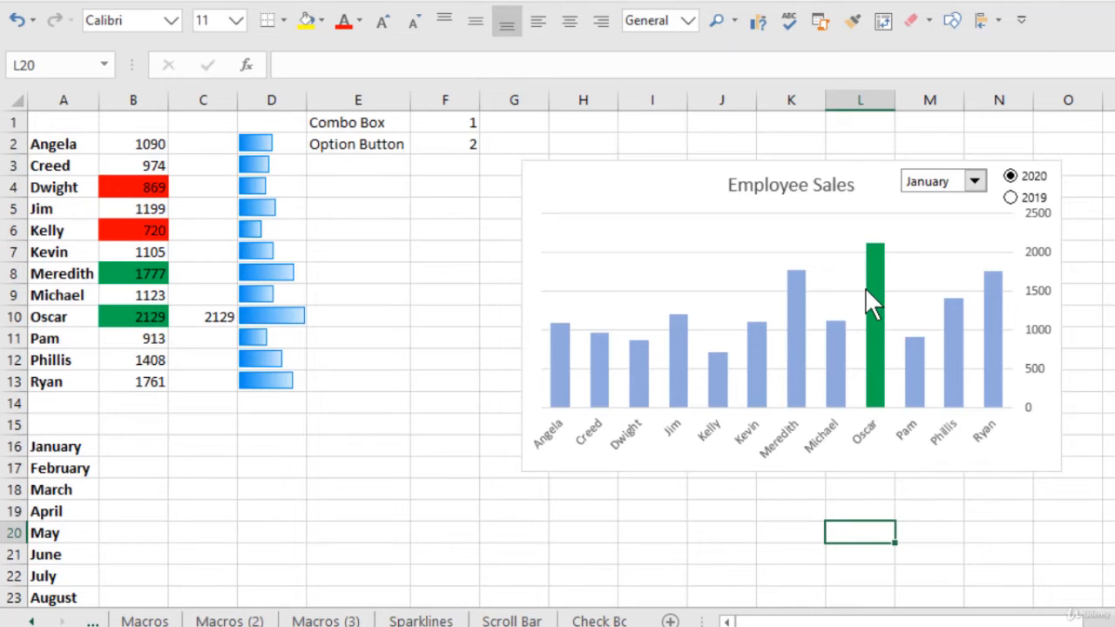
# Step: Fill the chart's highest-sales series with the standard blue color
pyautogui.moveTo(868, 292)
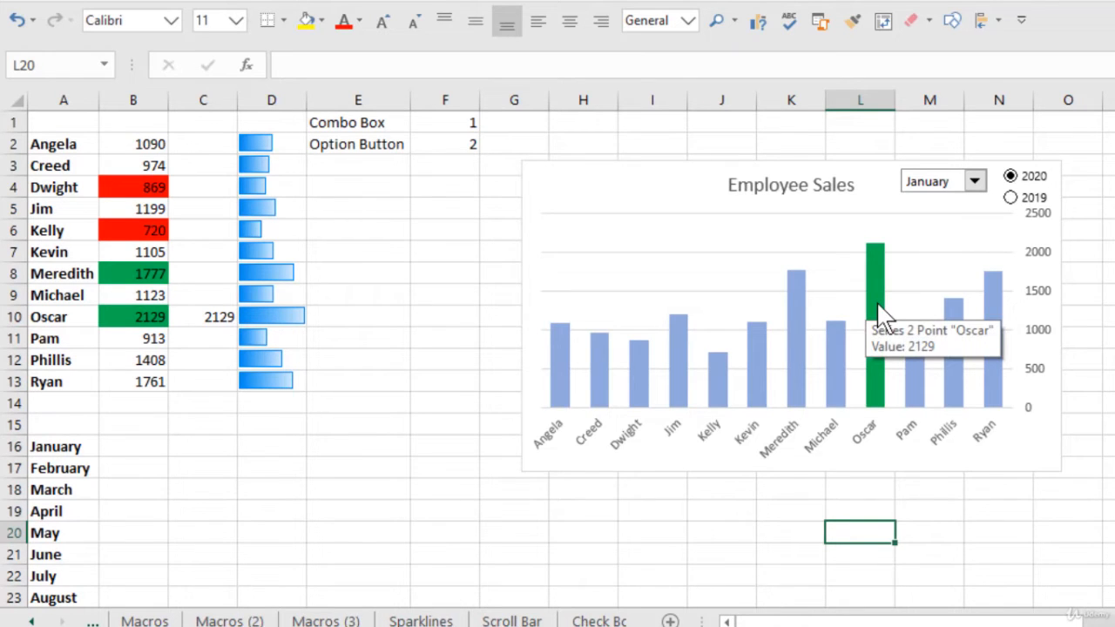
pyautogui.click(876, 306)
pyautogui.click(876, 306)
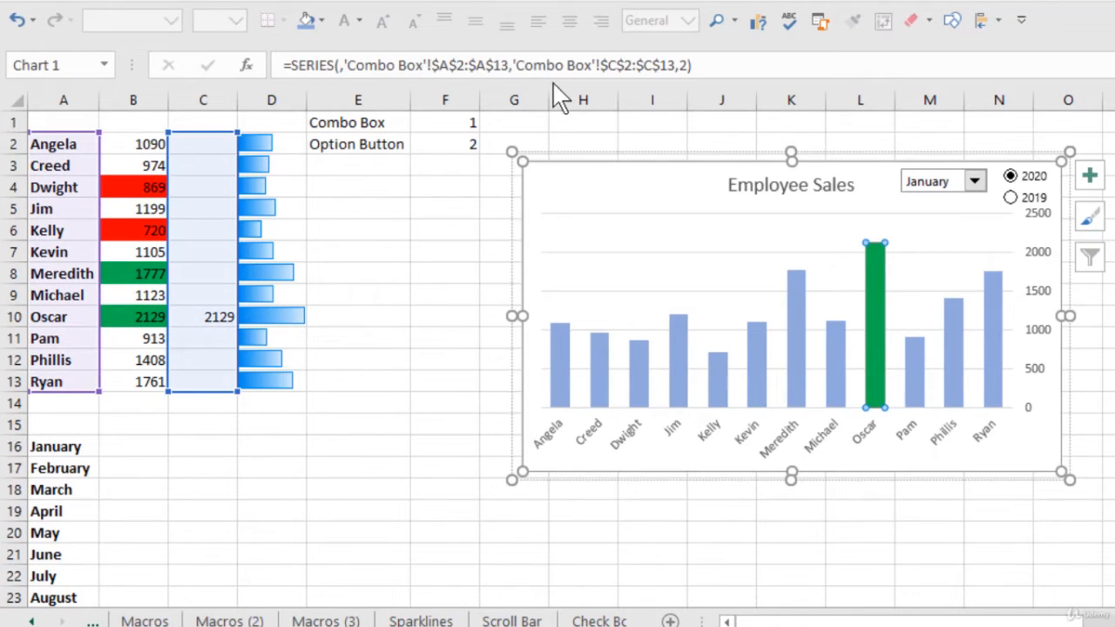
pyautogui.click(320, 20)
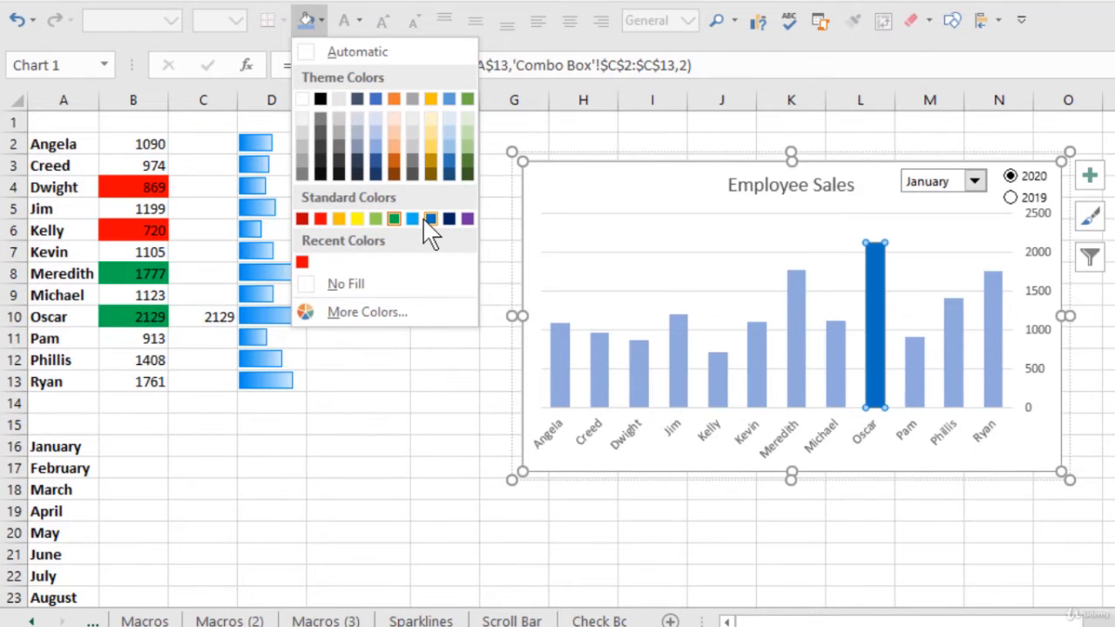
pyautogui.click(427, 218)
pyautogui.click(735, 532)
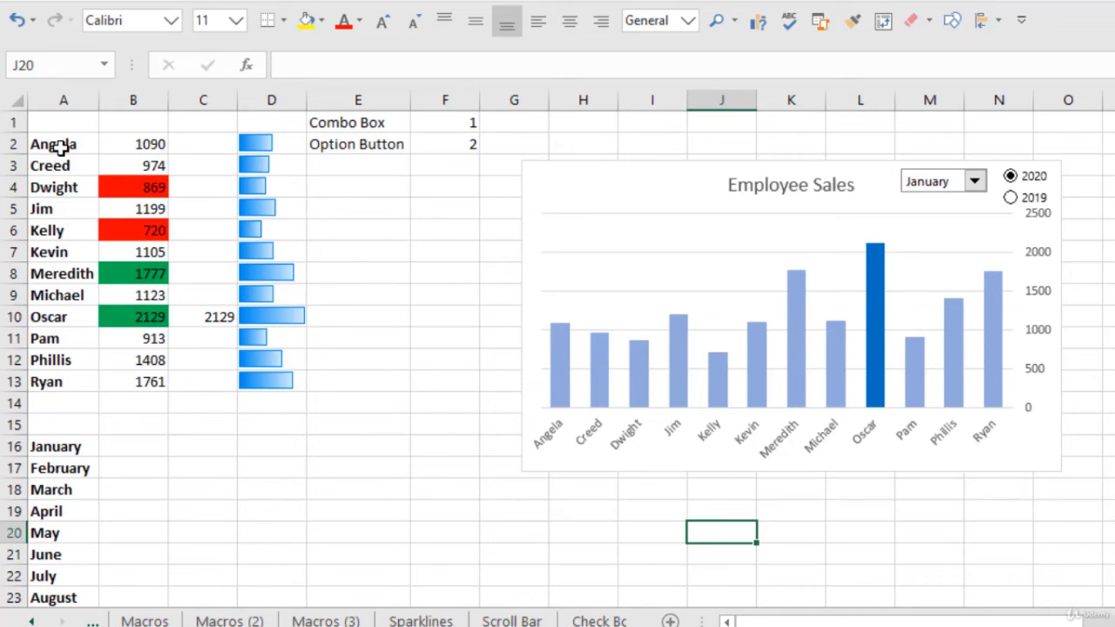
# Step: Insert a blank column before the employee names and enter the group label Women in A2
pyautogui.rightClick(54, 99)
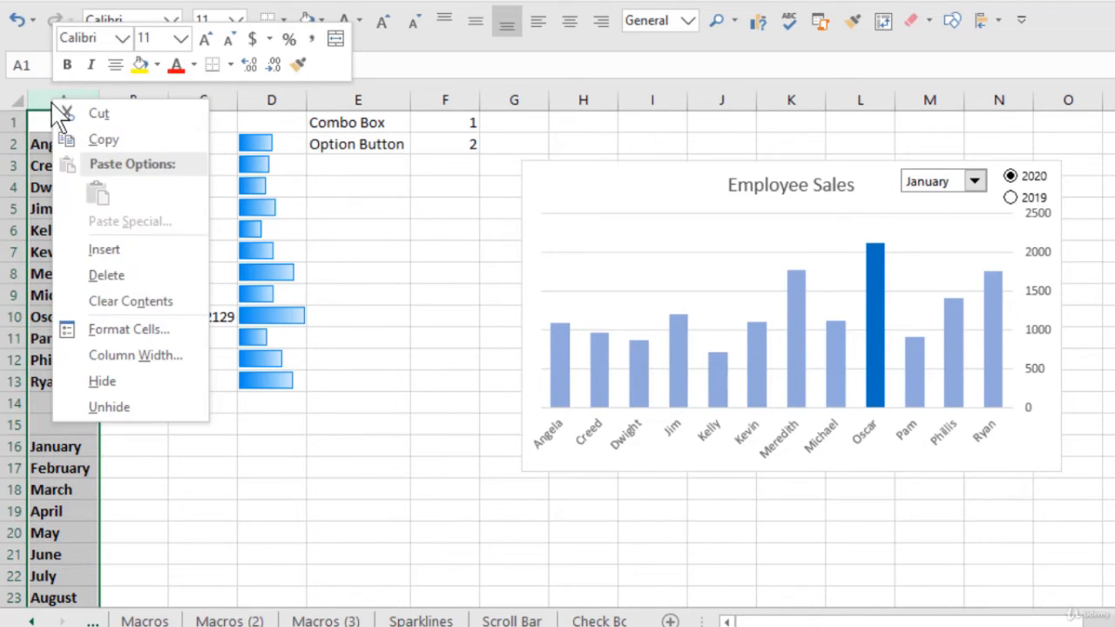
pyautogui.click(104, 242)
pyautogui.click(48, 148)
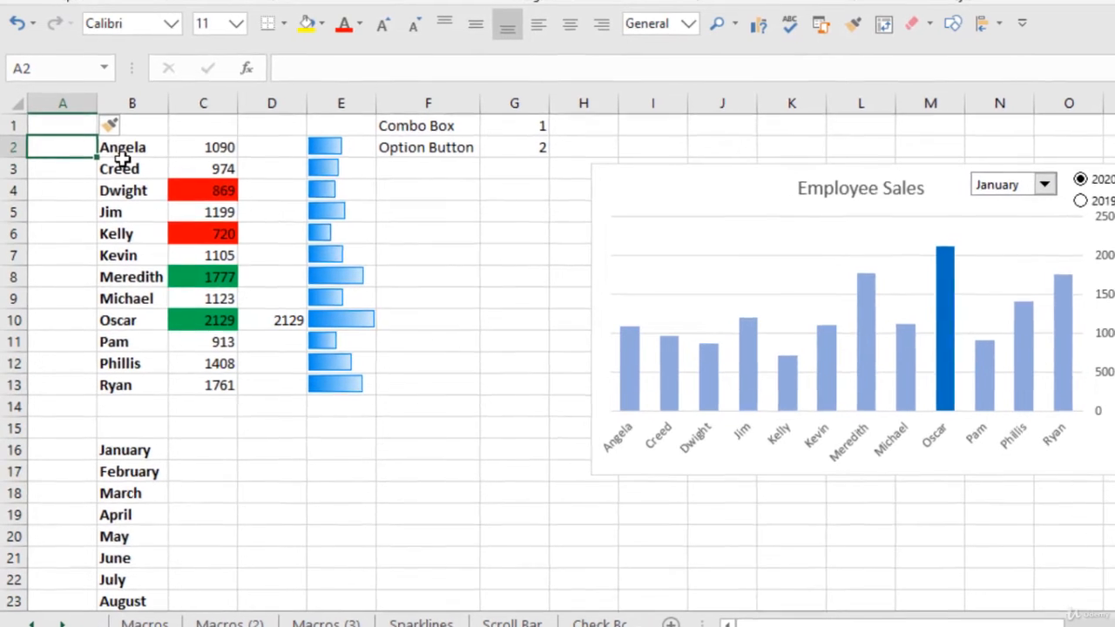
pyautogui.write('Women')
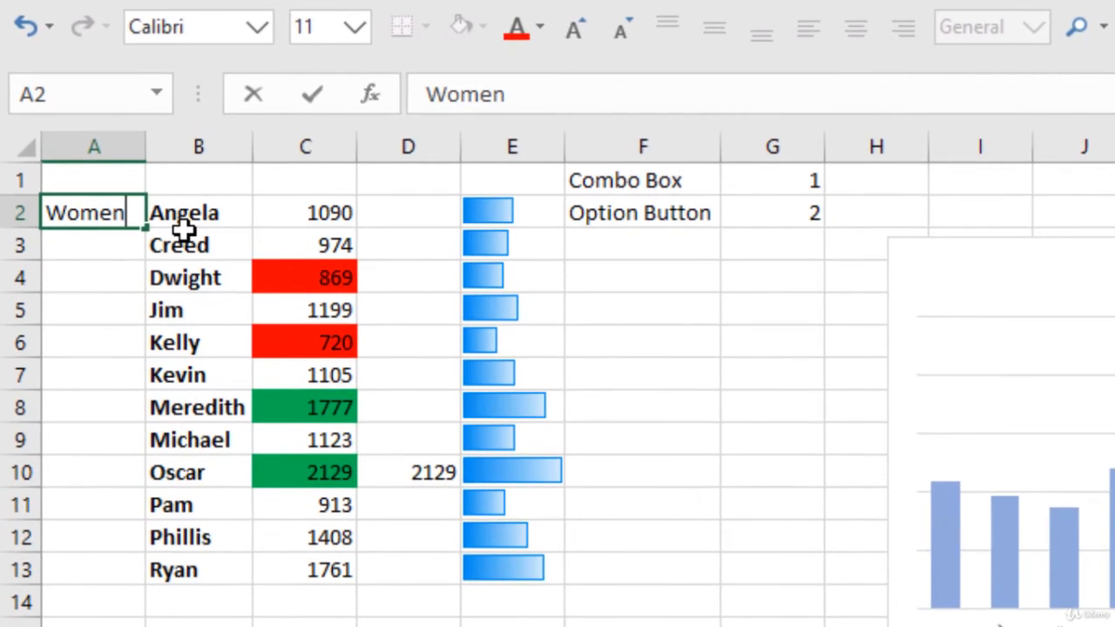
# Step: Enter the group label Men in cell A8 of the new column
pyautogui.press('Down')
pyautogui.press('Down')
pyautogui.press('Down')
pyautogui.press('Down')
pyautogui.press('Down')
pyautogui.press('Down')
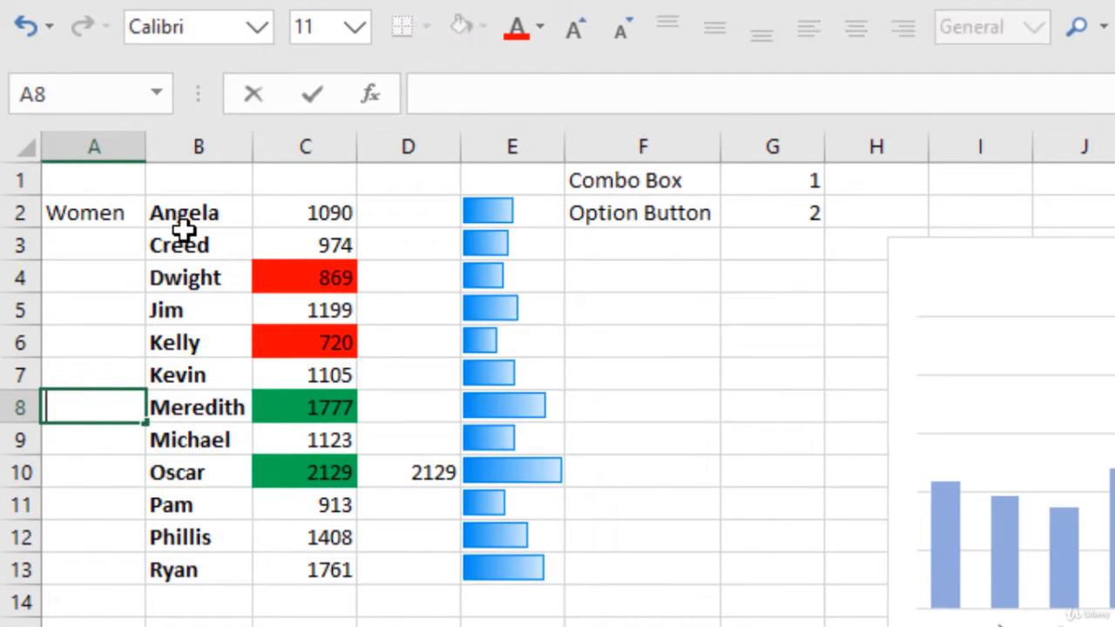
pyautogui.write('Men')
pyautogui.press('Return')
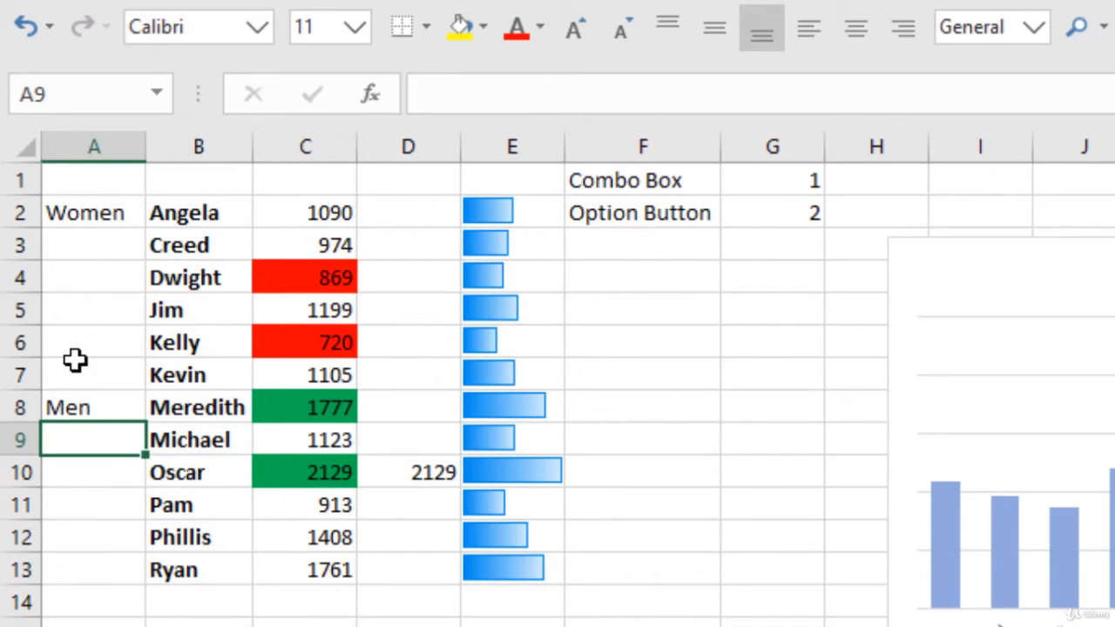
# Step: Group the women's records together by inserting the row 6, row 8 and rows 11–12 records at rows 3, 4 and 5–6
pyautogui.moveTo(82, 339); pyautogui.dragTo(512, 339)
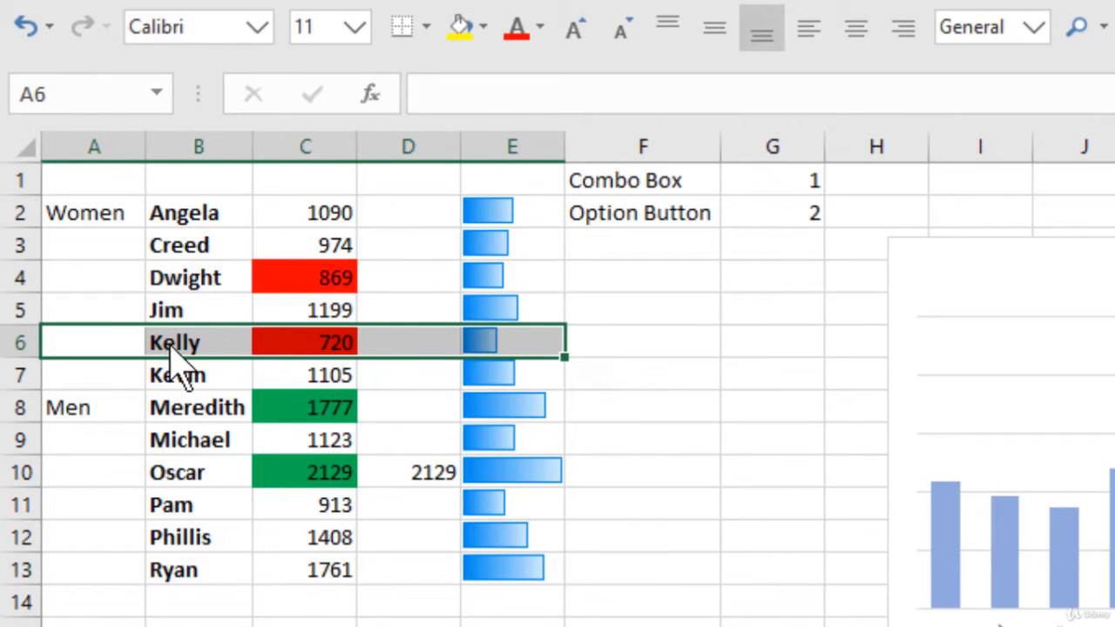
pyautogui.moveTo(187, 362); pyautogui.dragTo(199, 239)
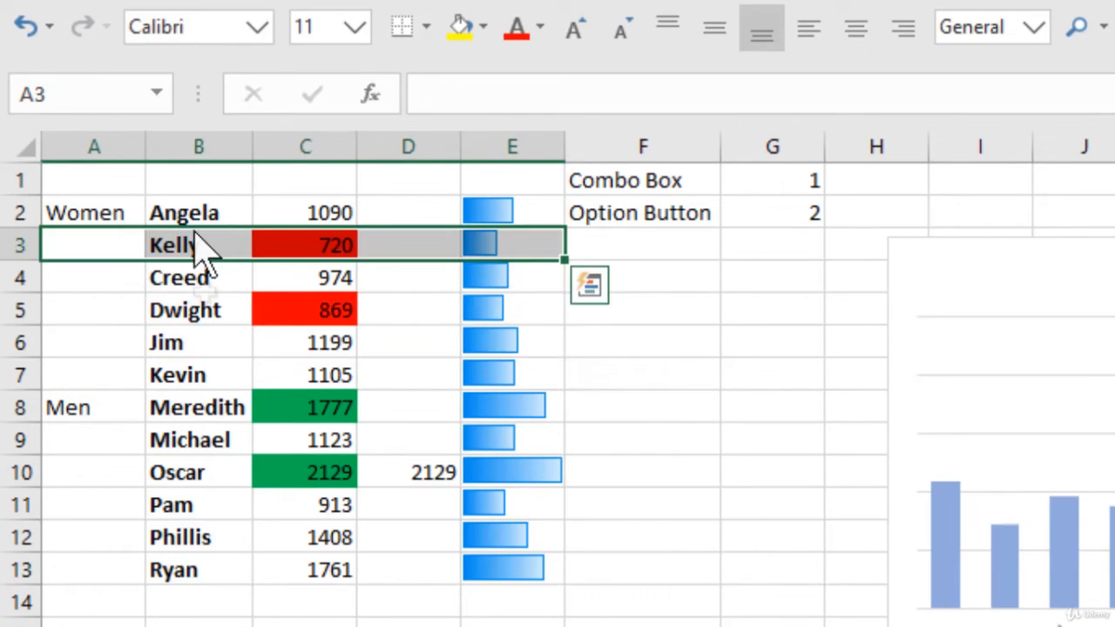
pyautogui.moveTo(210, 408); pyautogui.dragTo(497, 405)
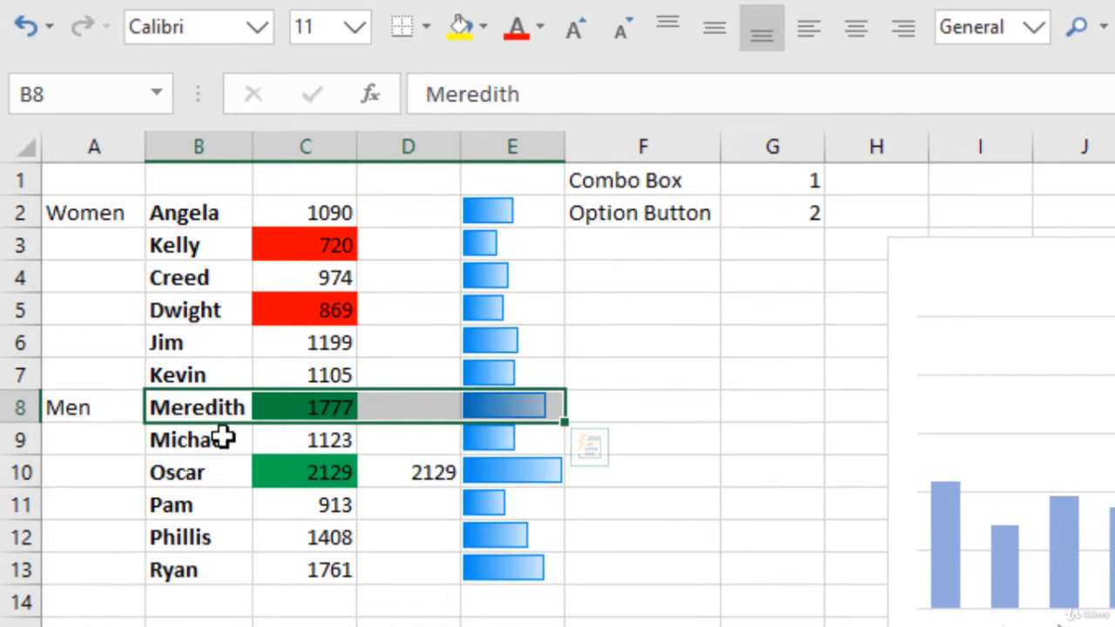
pyautogui.moveTo(223, 420); pyautogui.dragTo(228, 277)
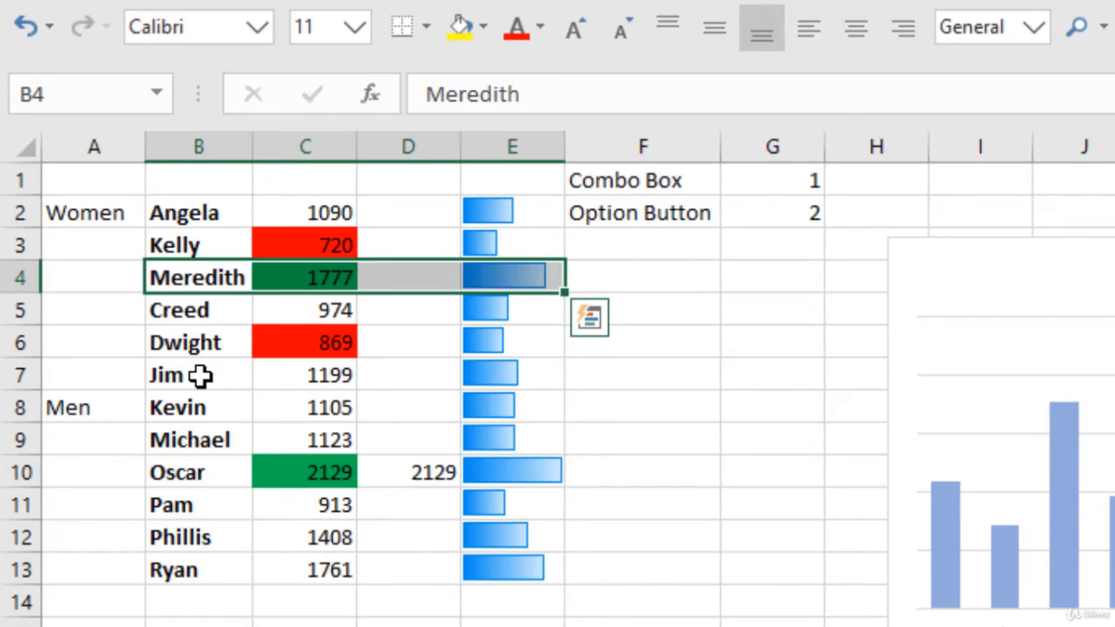
pyautogui.moveTo(184, 505); pyautogui.dragTo(498, 537)
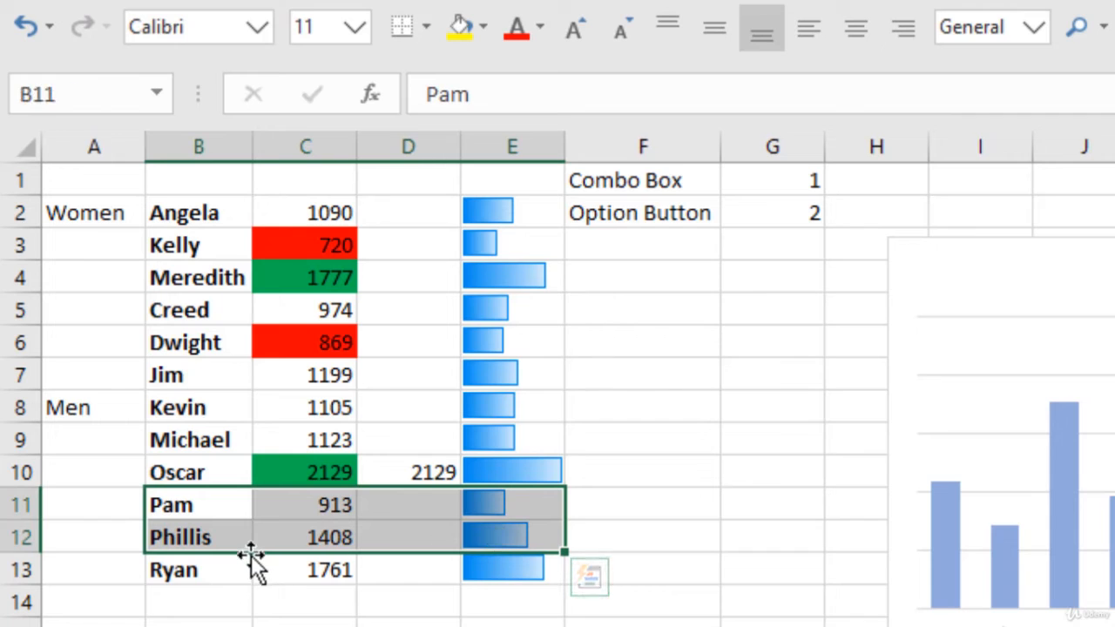
pyautogui.moveTo(256, 563); pyautogui.dragTo(246, 330)
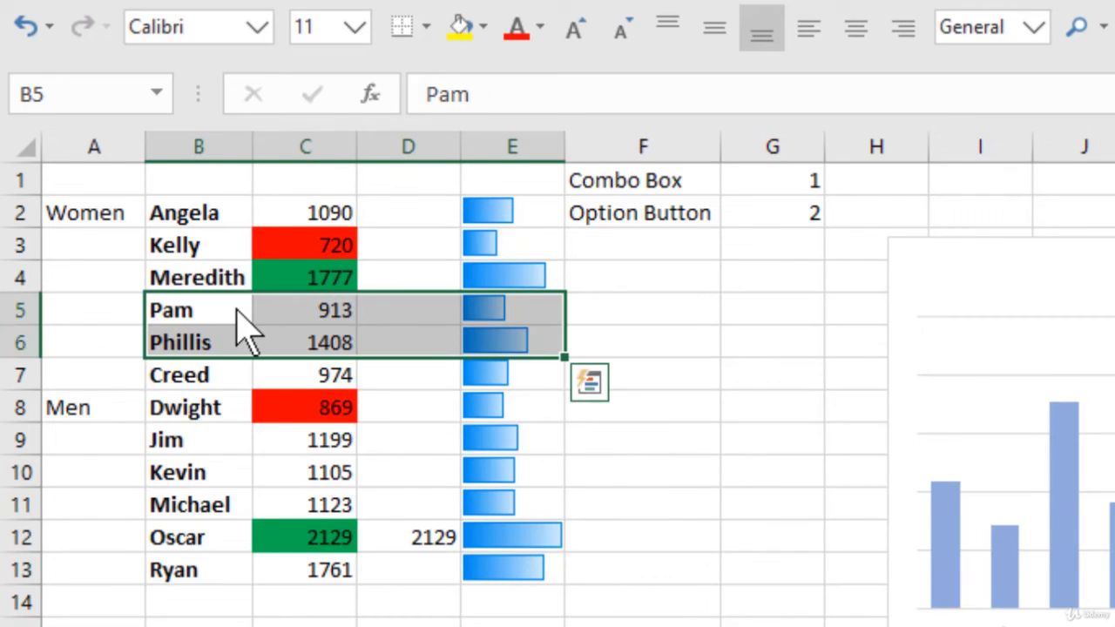
# Step: Move the Men group label from A8 up to cell A7
pyautogui.click(78, 416)
pyautogui.moveTo(94, 432); pyautogui.dragTo(114, 377)
pyautogui.click(99, 410)
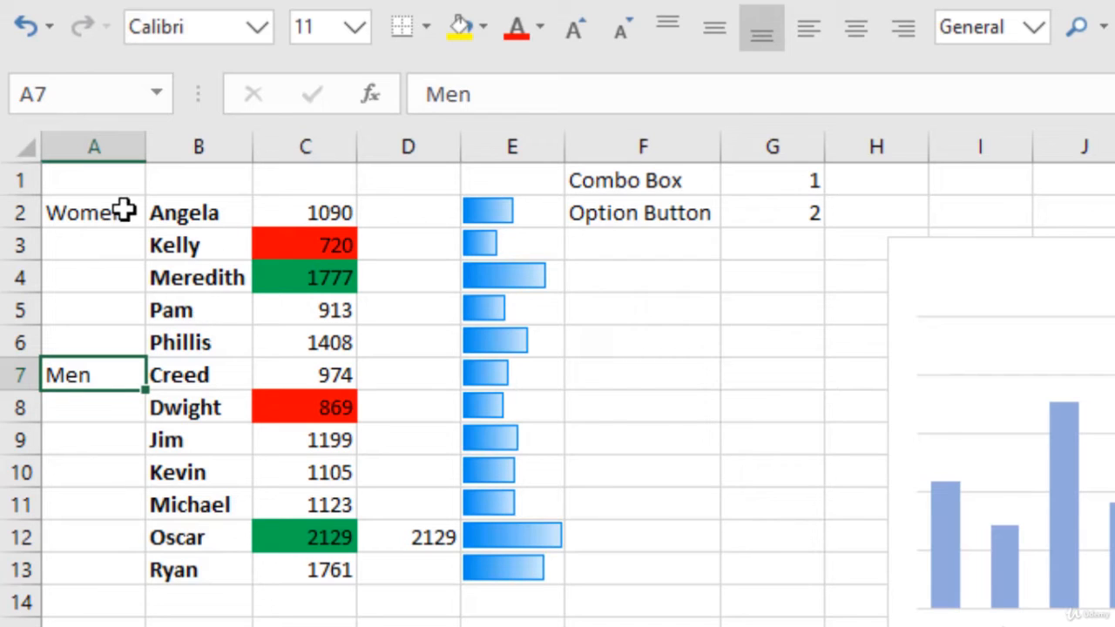
# Step: Extend the Employee Sales chart's horizontal axis label range to ='Combo Box'!$A$2:$B$13 to include the gender groups
pyautogui.click(967, 280)
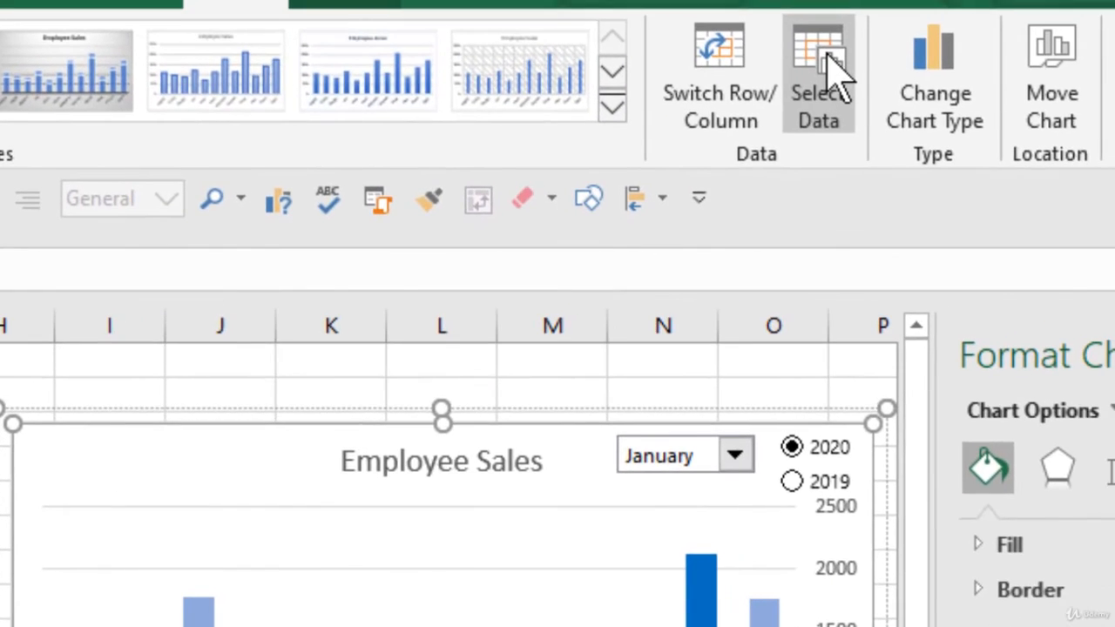
pyautogui.click(832, 52)
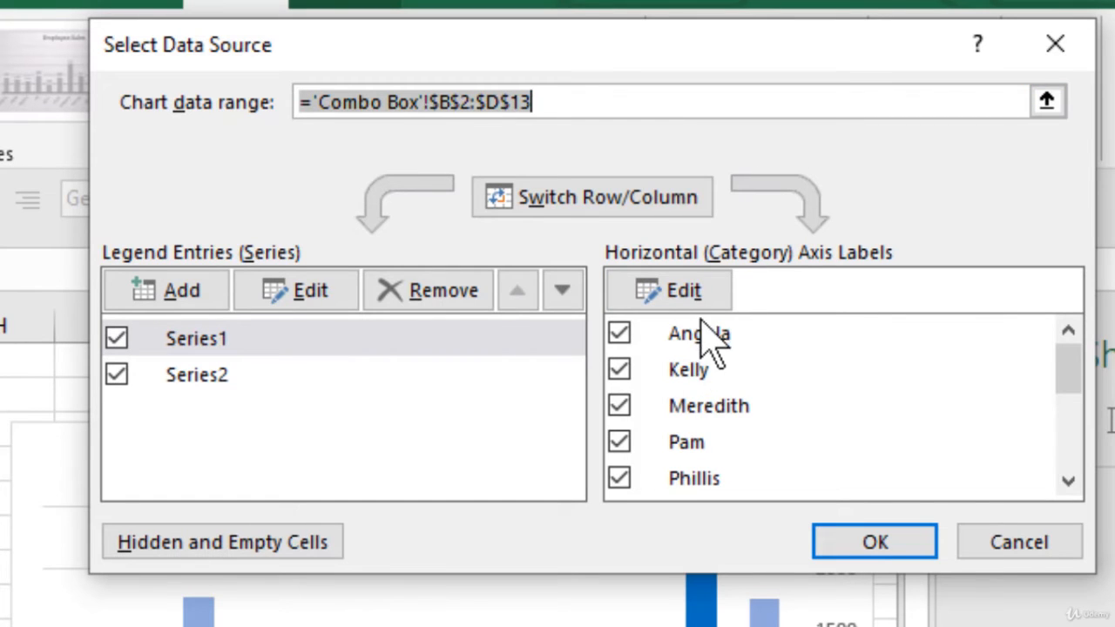
pyautogui.click(693, 283)
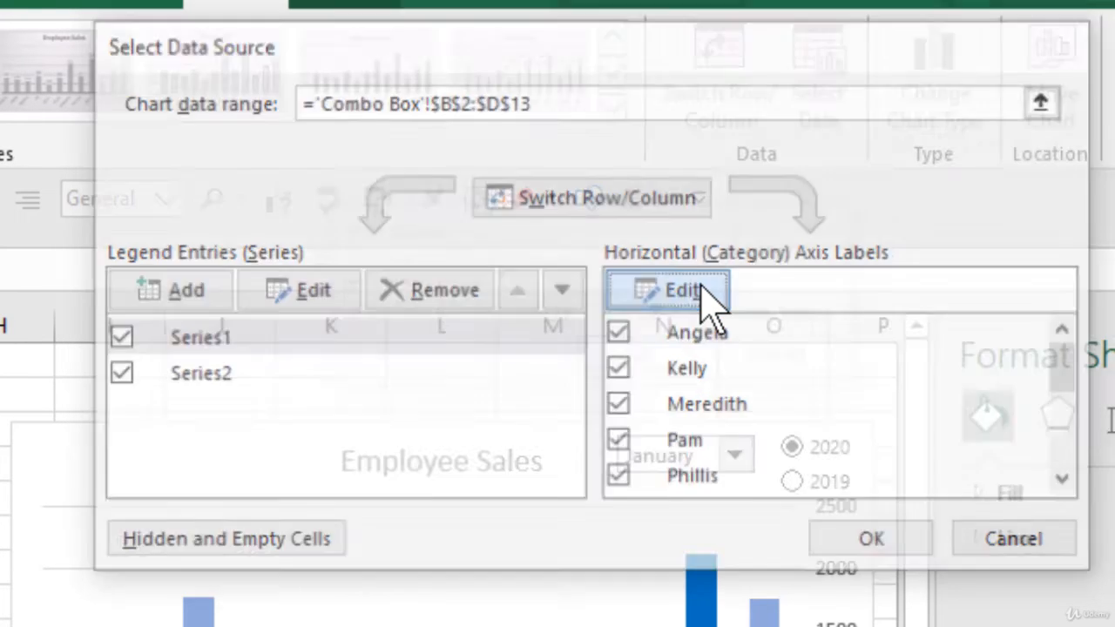
pyautogui.click(485, 314)
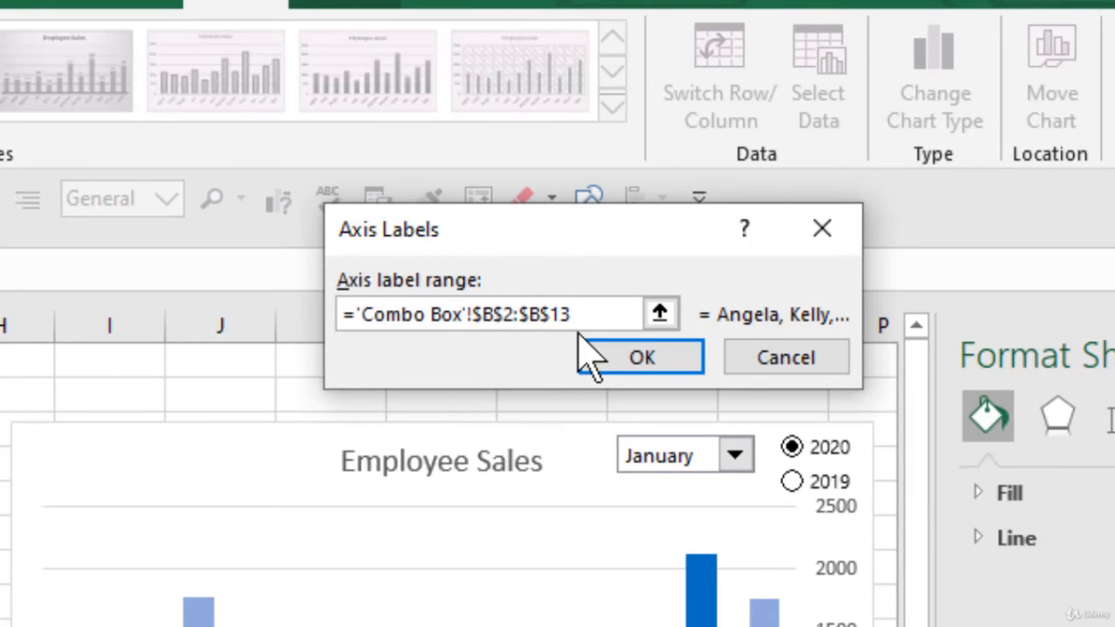
pyautogui.press('BackSpace')
pyautogui.write('A')
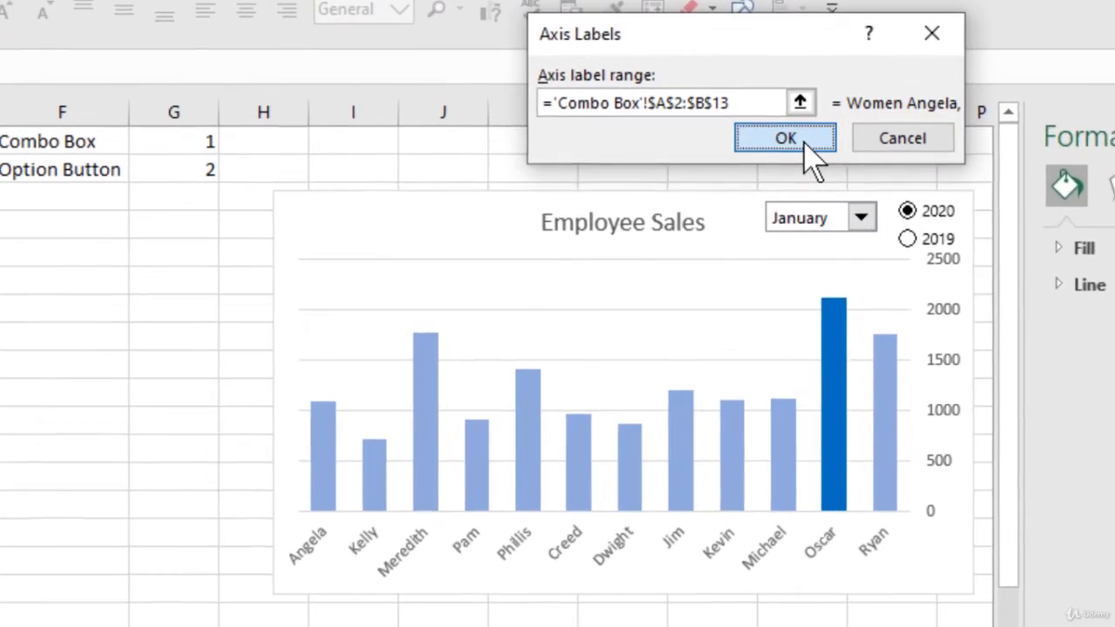
pyautogui.click(804, 146)
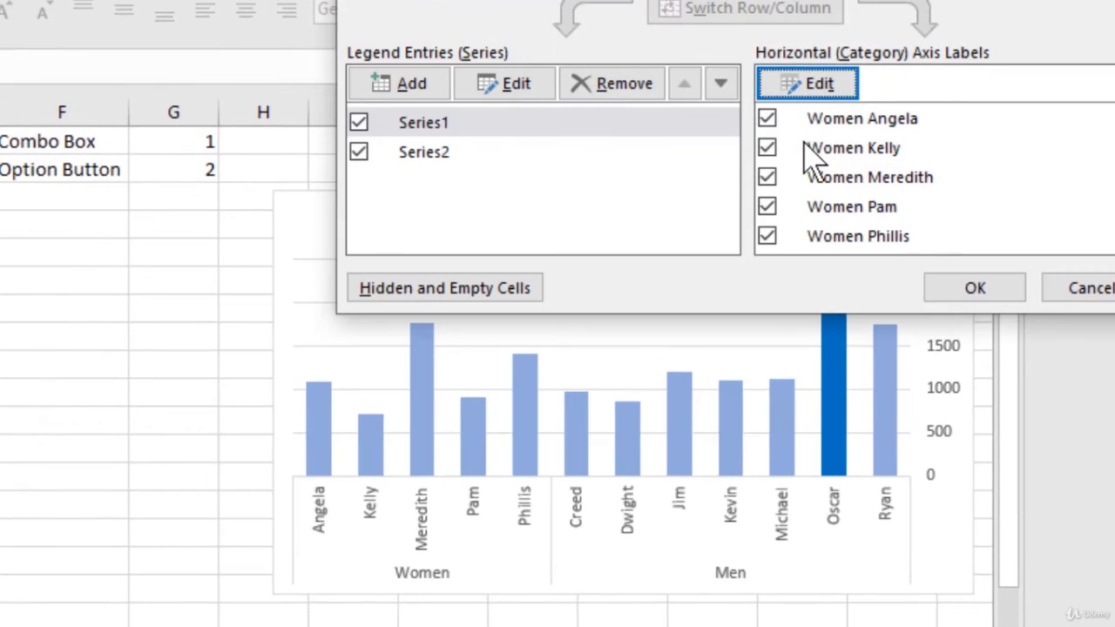
pyautogui.click(987, 295)
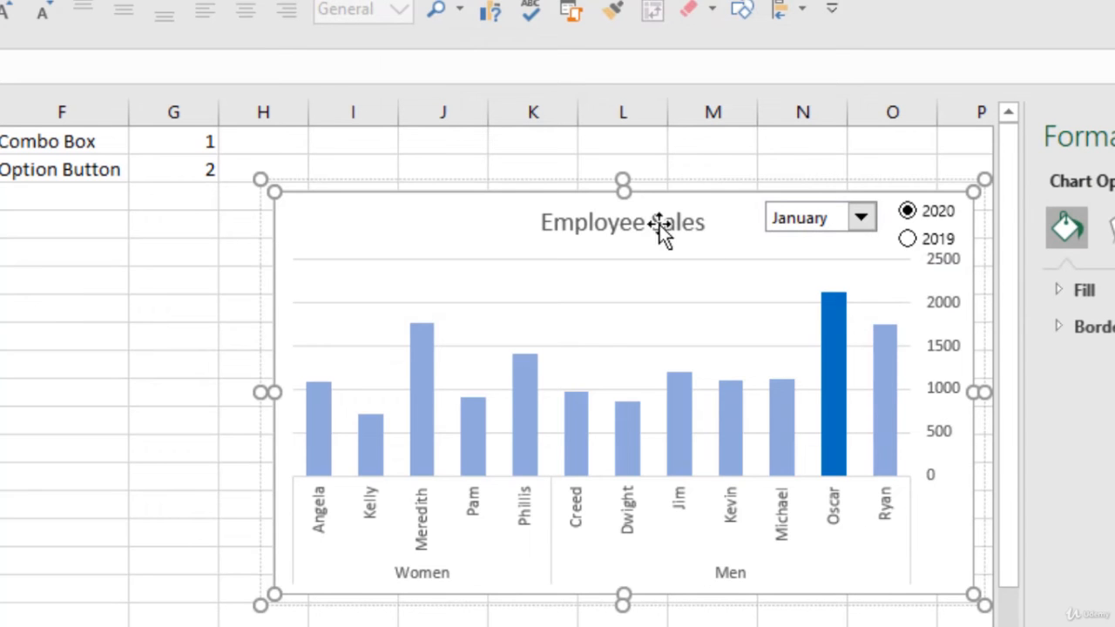
# Step: Move the Employee Sales chart with its controls closer to the data, spanning about columns F to M
pyautogui.click(512, 624)
pyautogui.moveTo(707, 206); pyautogui.dragTo(504, 226)
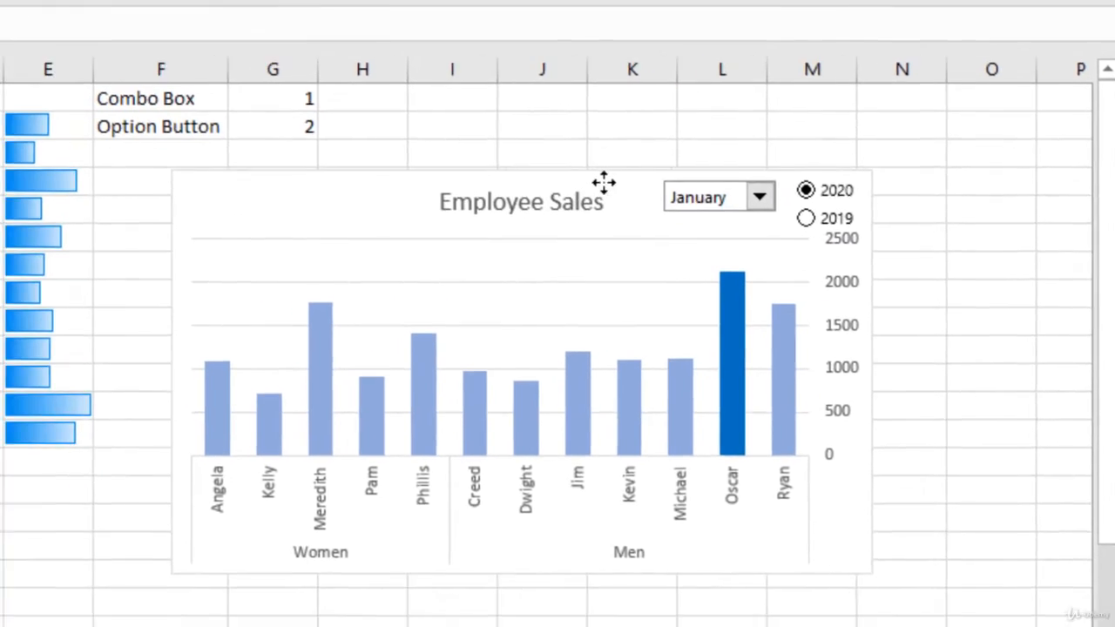
pyautogui.moveTo(604, 183); pyautogui.dragTo(595, 183)
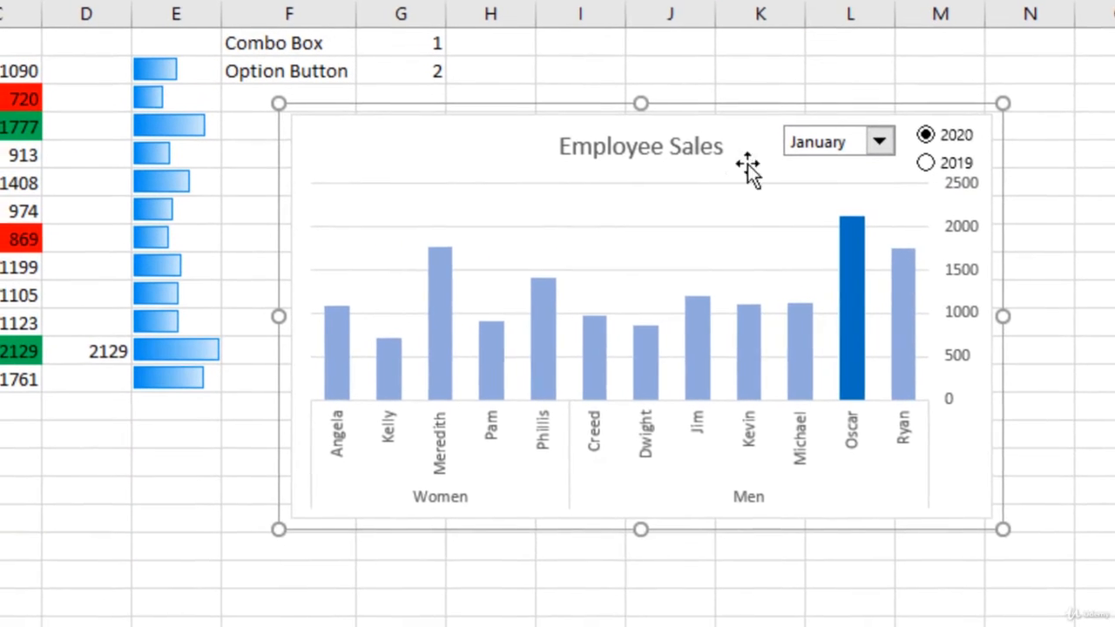
pyautogui.click(553, 622)
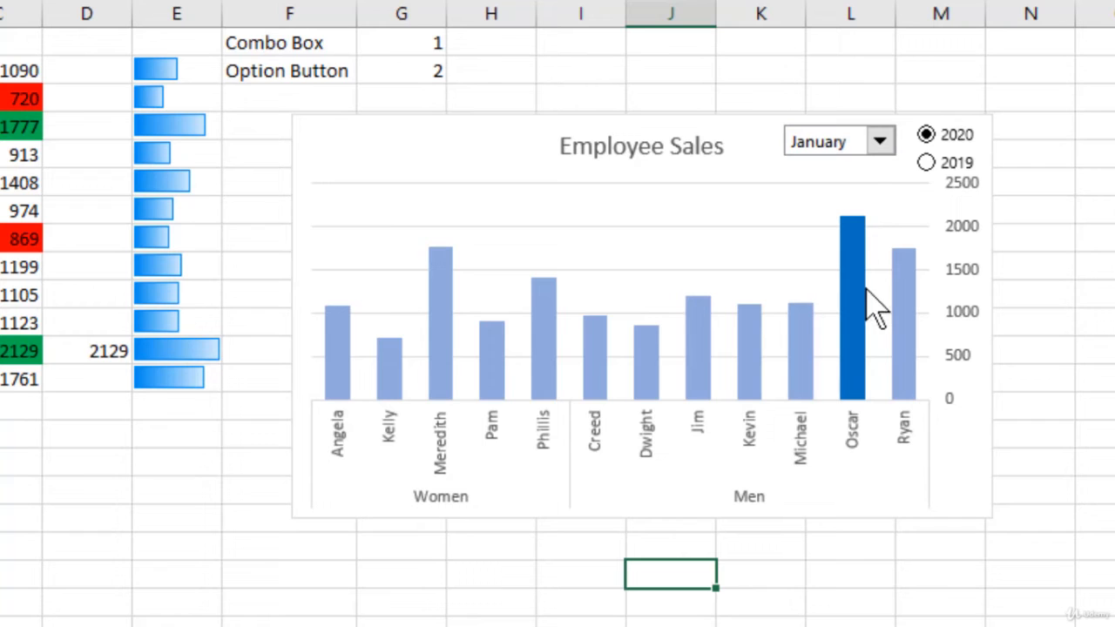
# Step: Test the highlighted bar by switching the chart's month to March and then to February
pyautogui.click(879, 141)
pyautogui.click(858, 204)
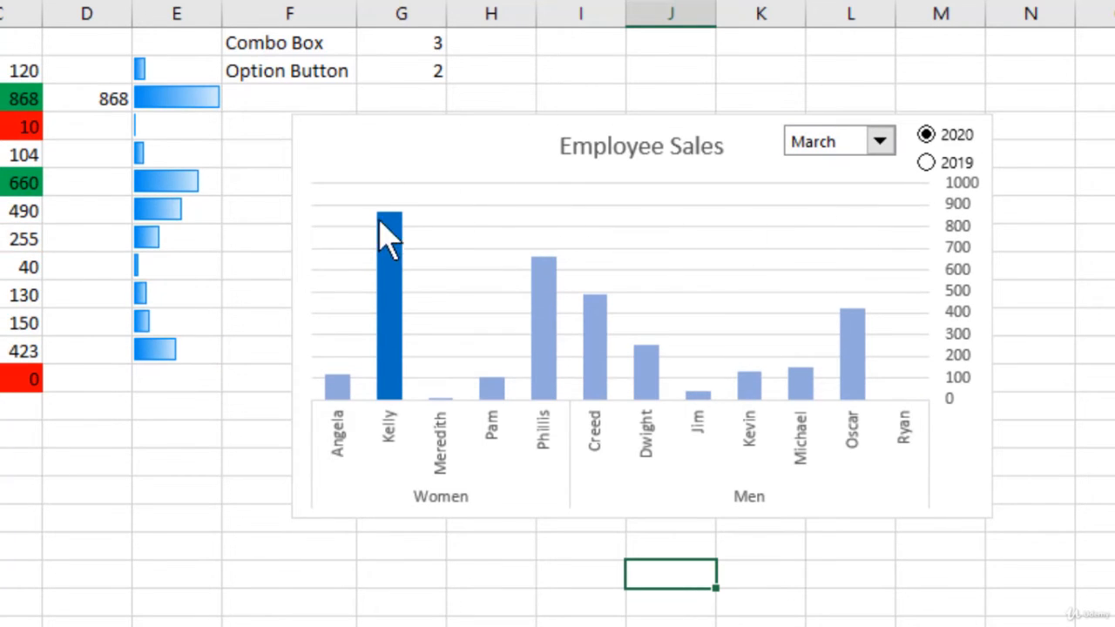
pyautogui.click(880, 141)
pyautogui.click(850, 183)
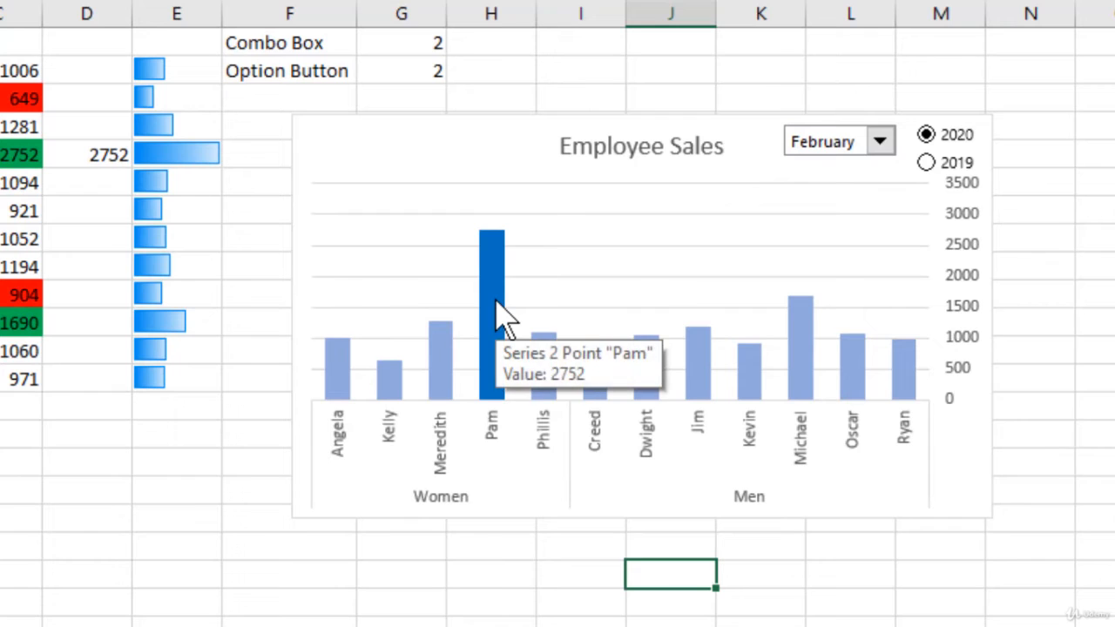
# Step: Hide the chart's vertical axis values by setting the axis label position to None
pyautogui.click(958, 249)
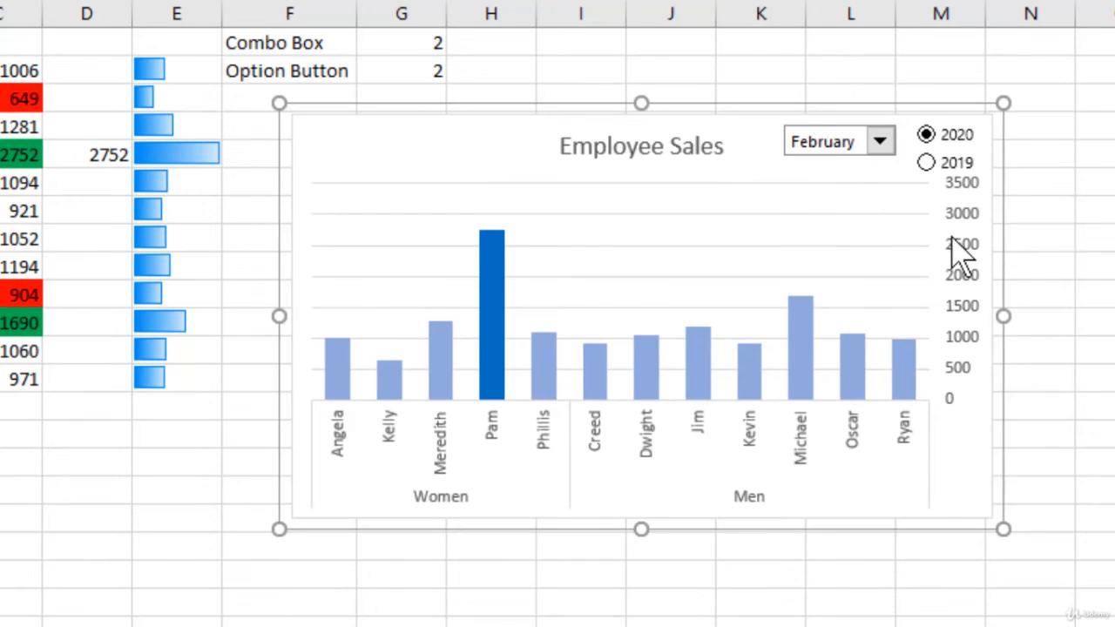
pyautogui.click(973, 232)
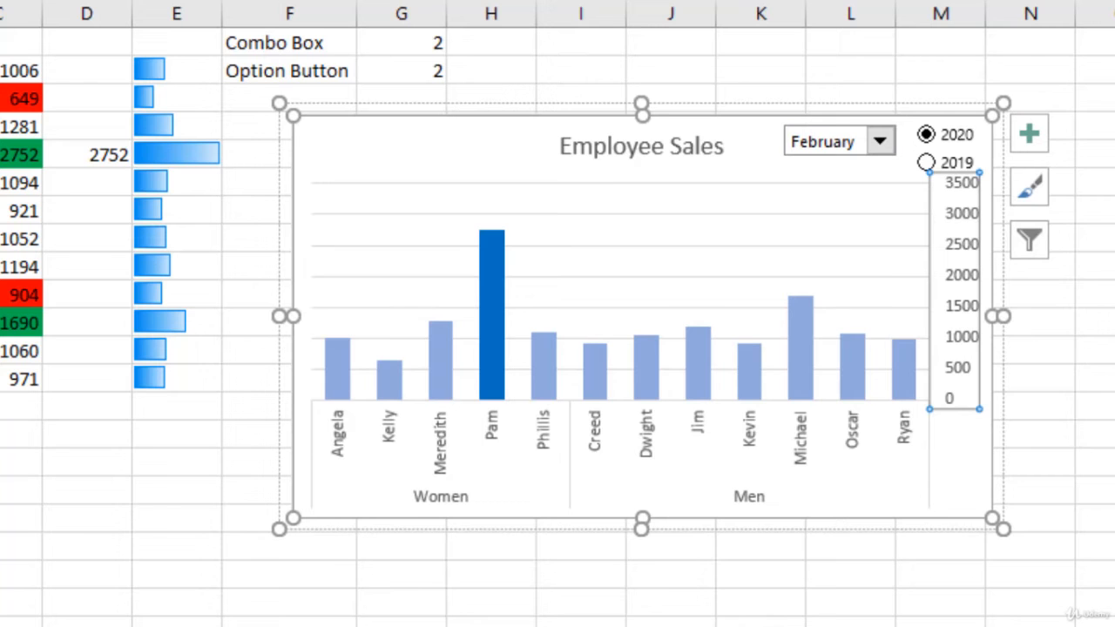
pyautogui.doubleClick(976, 240)
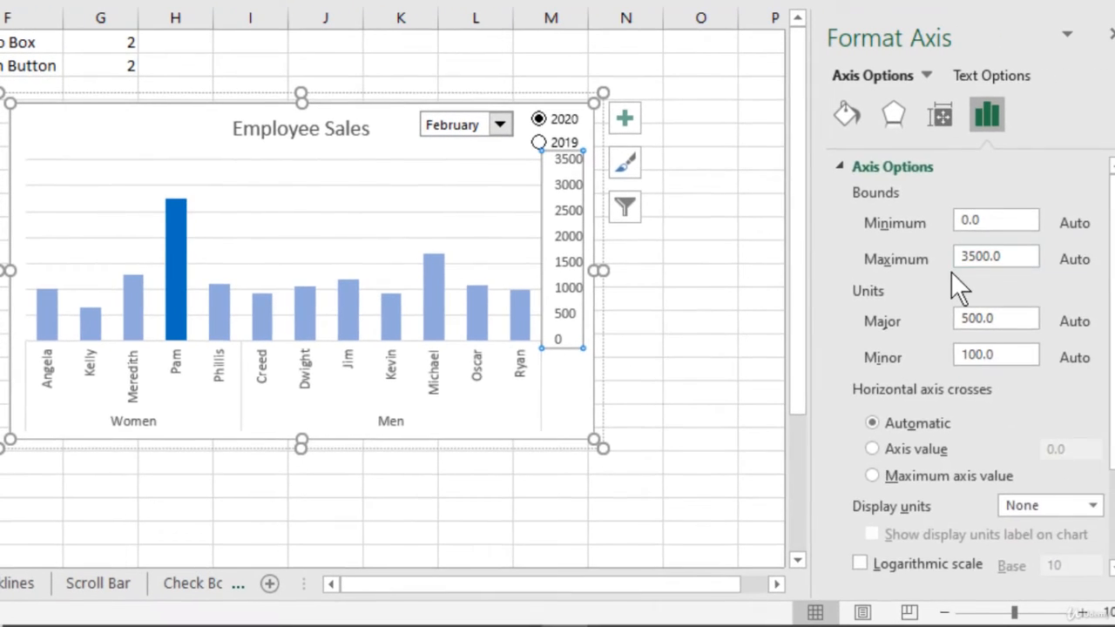
pyautogui.scroll(-2, 1114, 291)
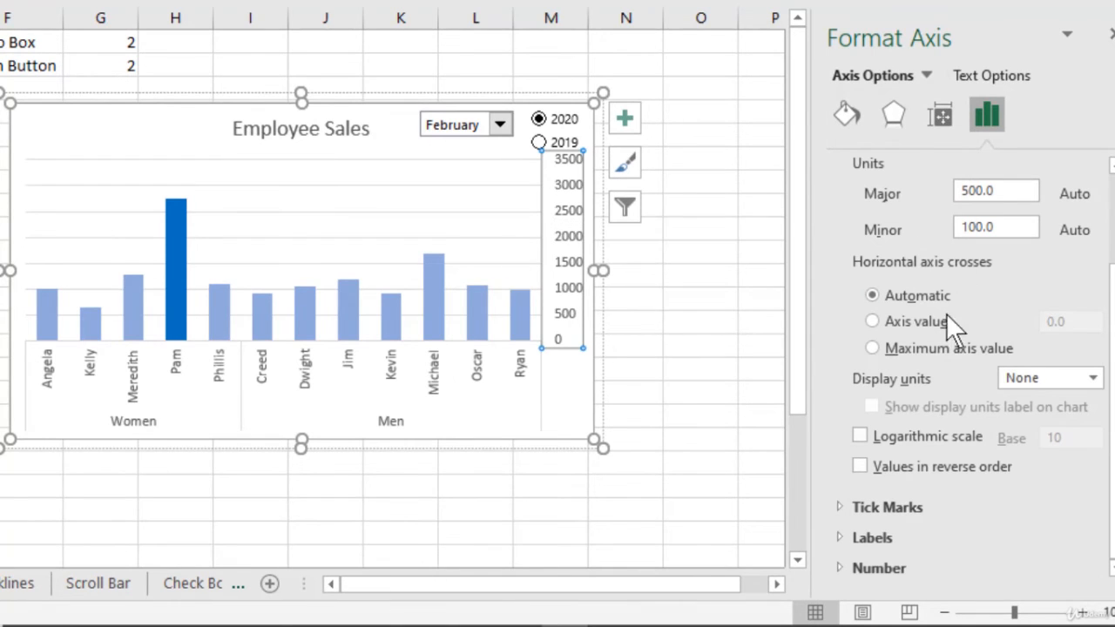
pyautogui.scroll(3, 936, 221)
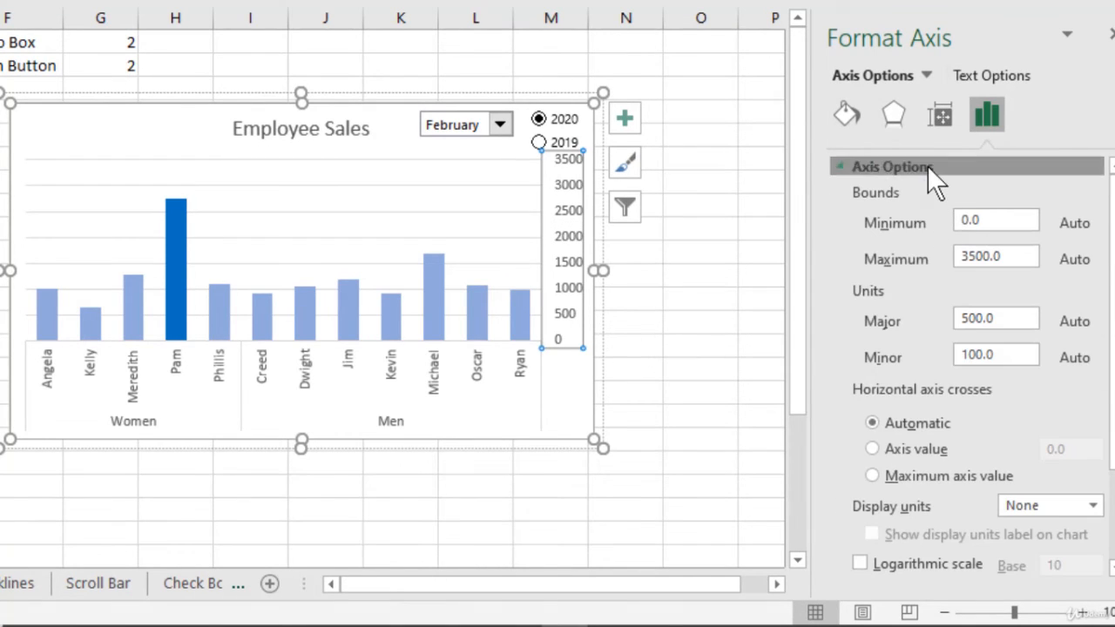
pyautogui.click(926, 166)
pyautogui.click(912, 231)
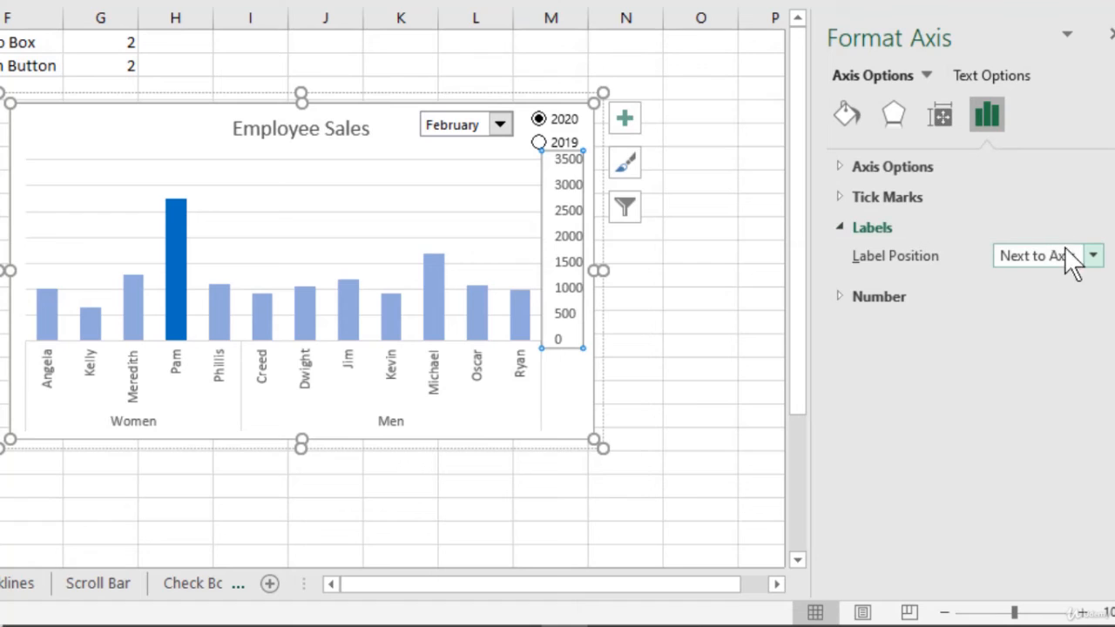
pyautogui.click(1095, 254)
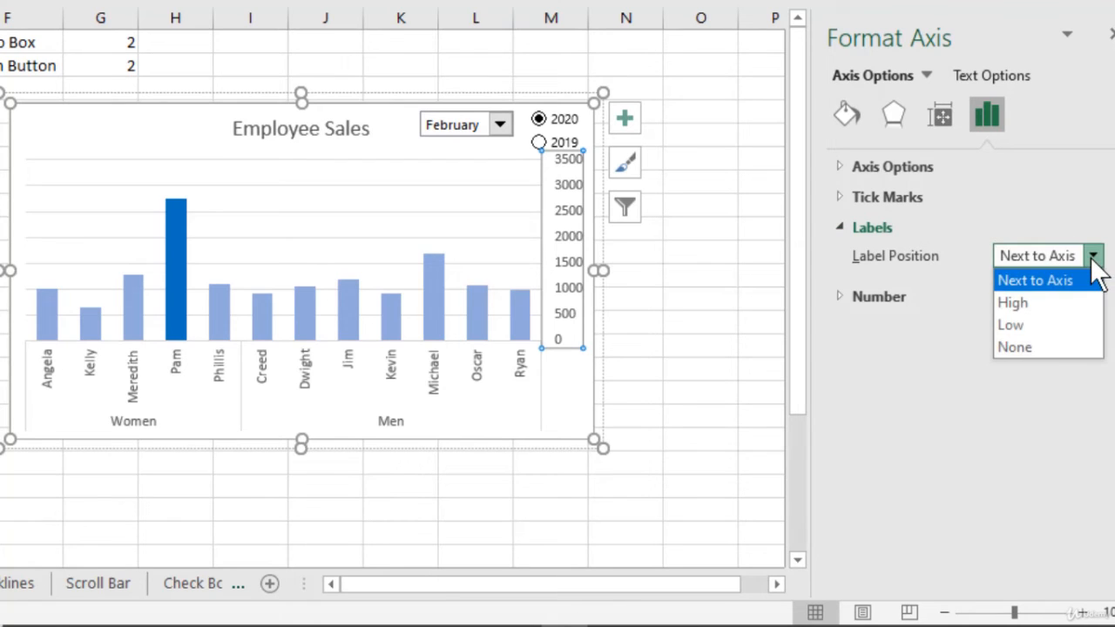
pyautogui.click(1053, 349)
pyautogui.click(652, 352)
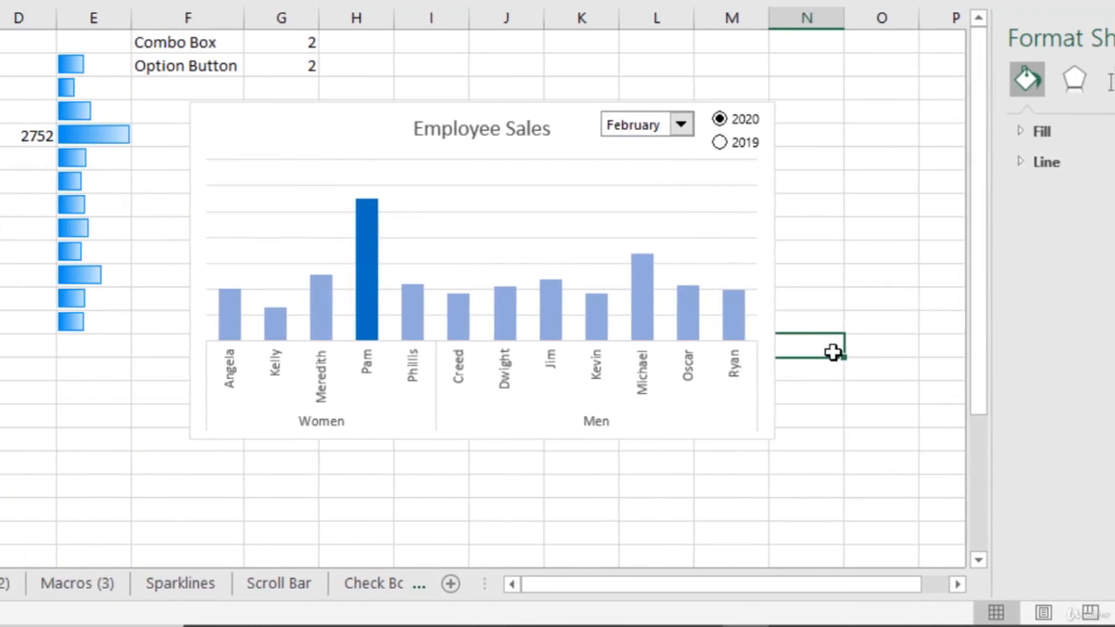
# Step: Delete the major gridlines from the Employee Sales chart
pyautogui.click(590, 211)
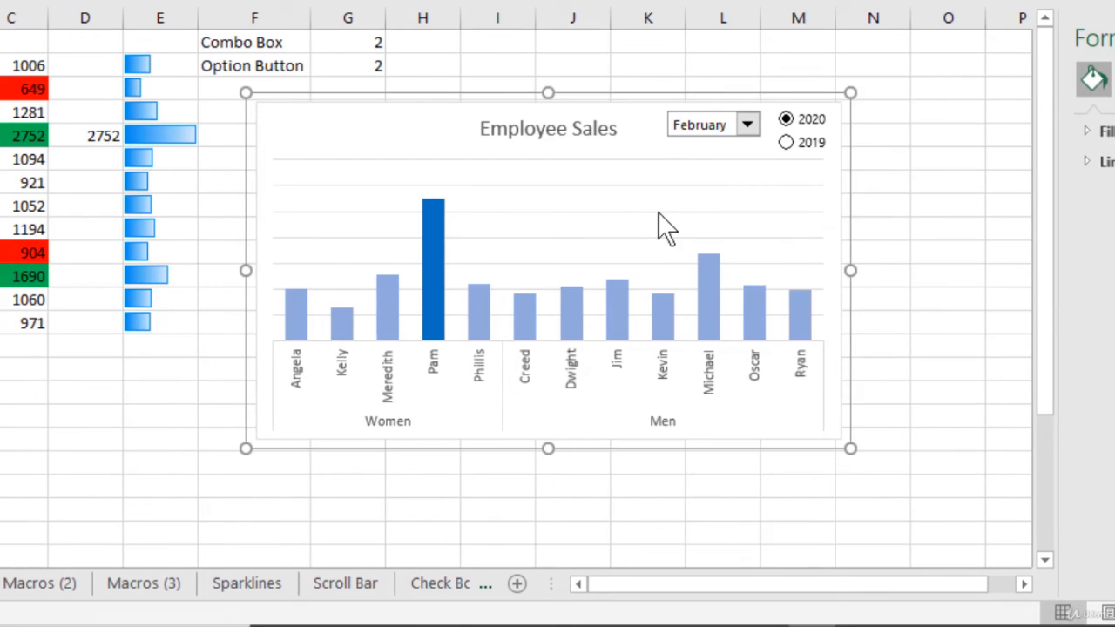
pyautogui.click(660, 212)
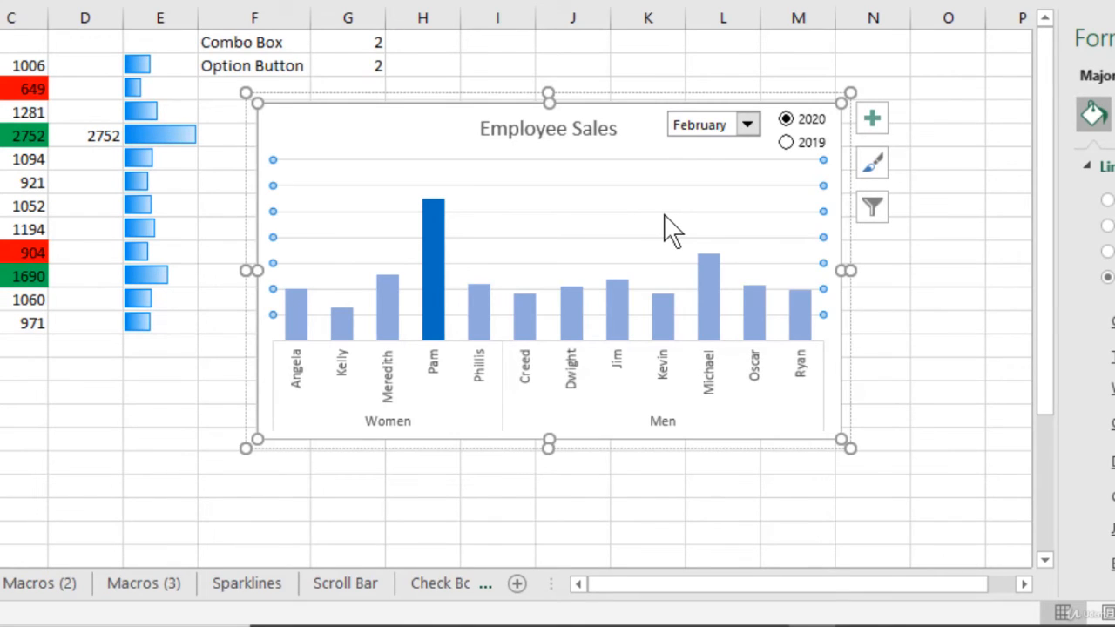
pyautogui.press('Delete')
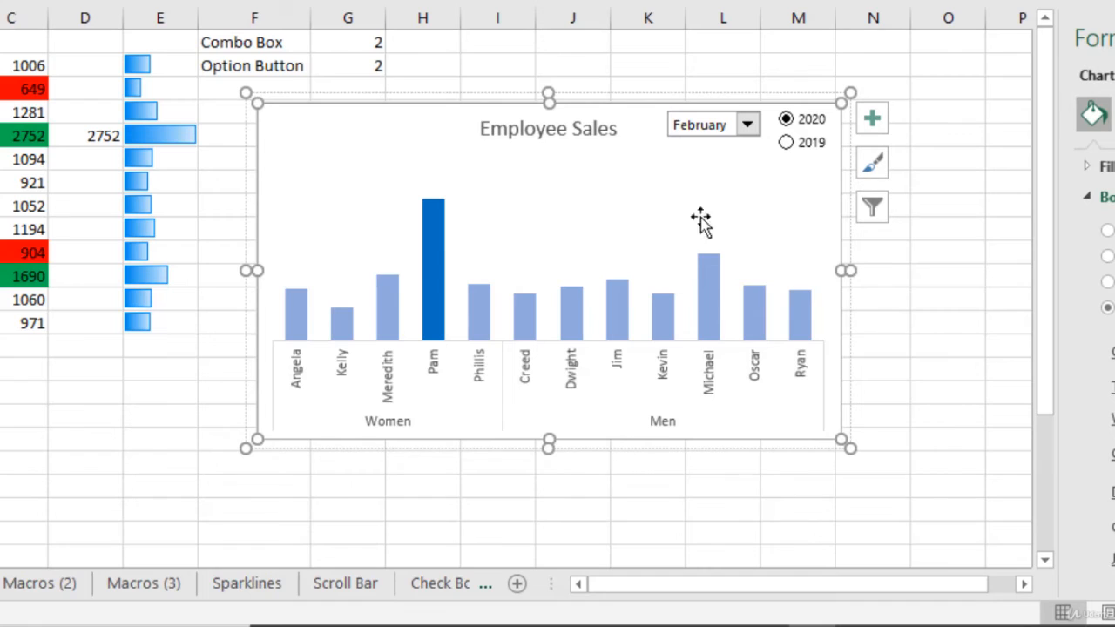
pyautogui.click(889, 296)
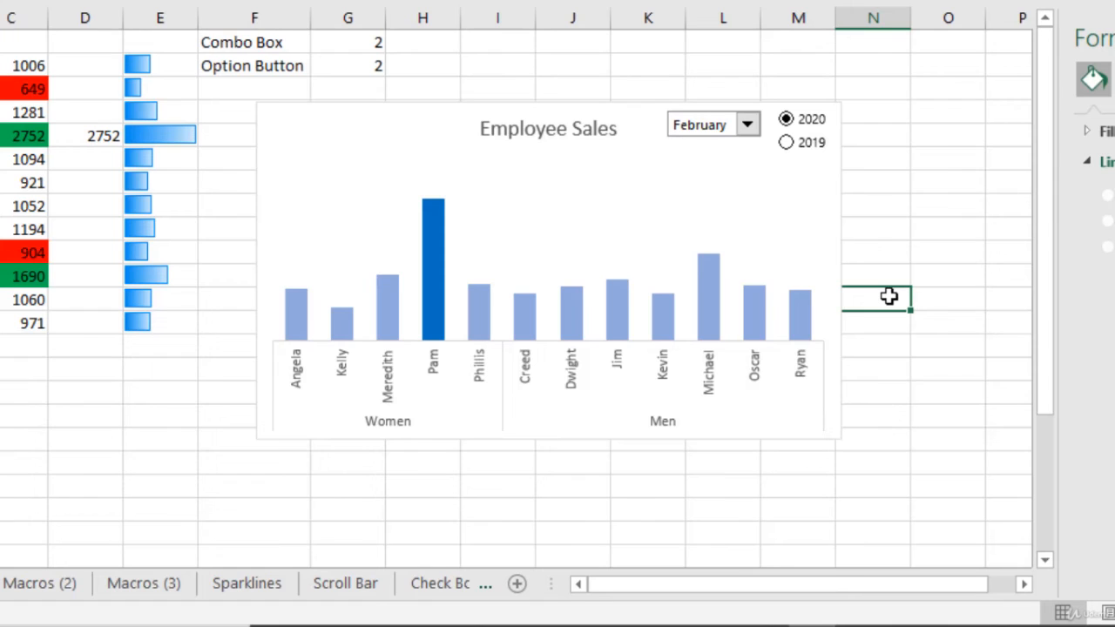
# Step: Add data labels to the Employee Sales chart's columns
pyautogui.click(800, 205)
pyautogui.click(624, 150)
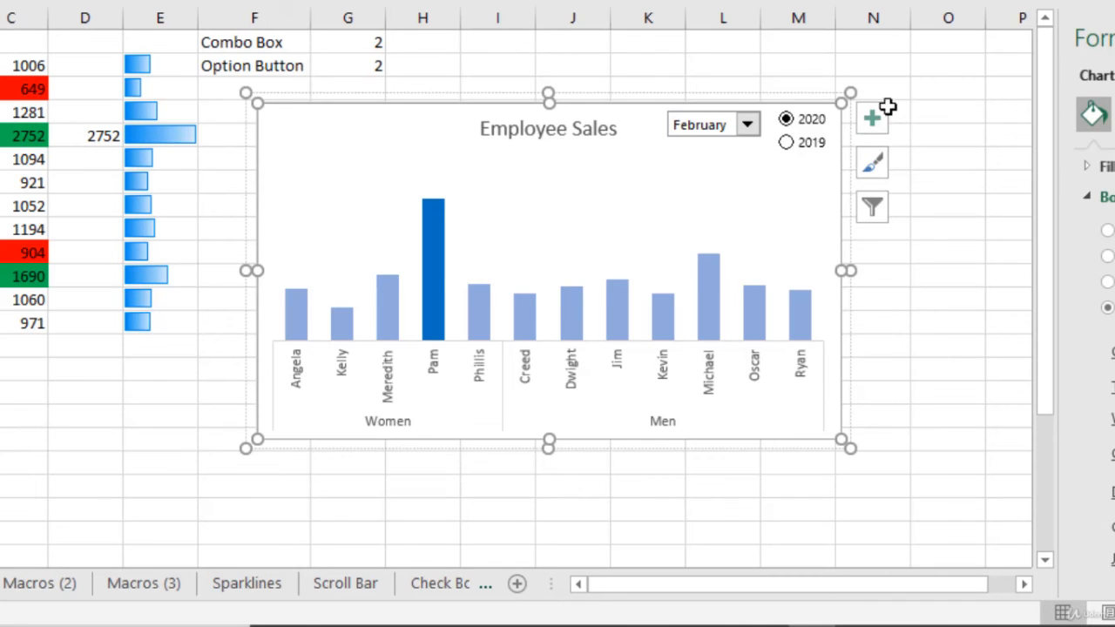
pyautogui.click(872, 118)
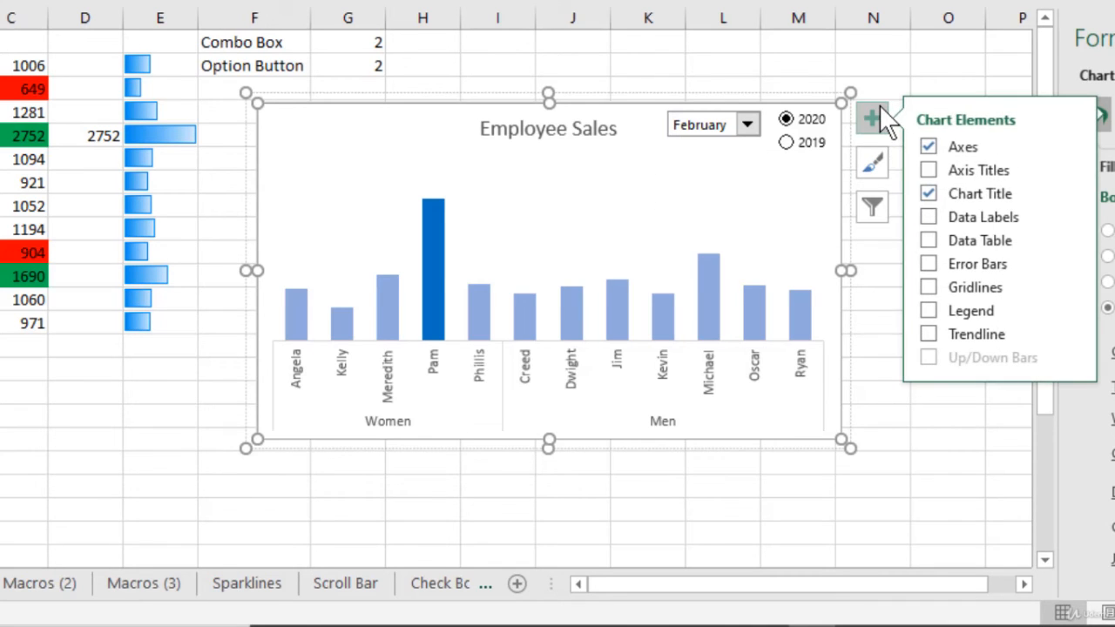
pyautogui.click(927, 213)
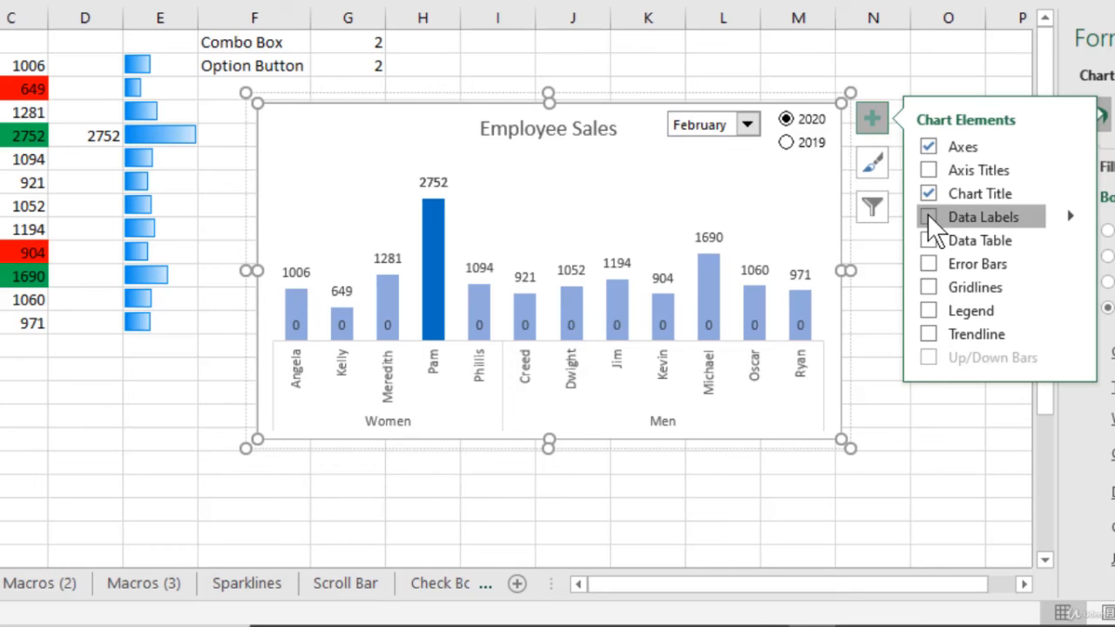
pyautogui.click(919, 438)
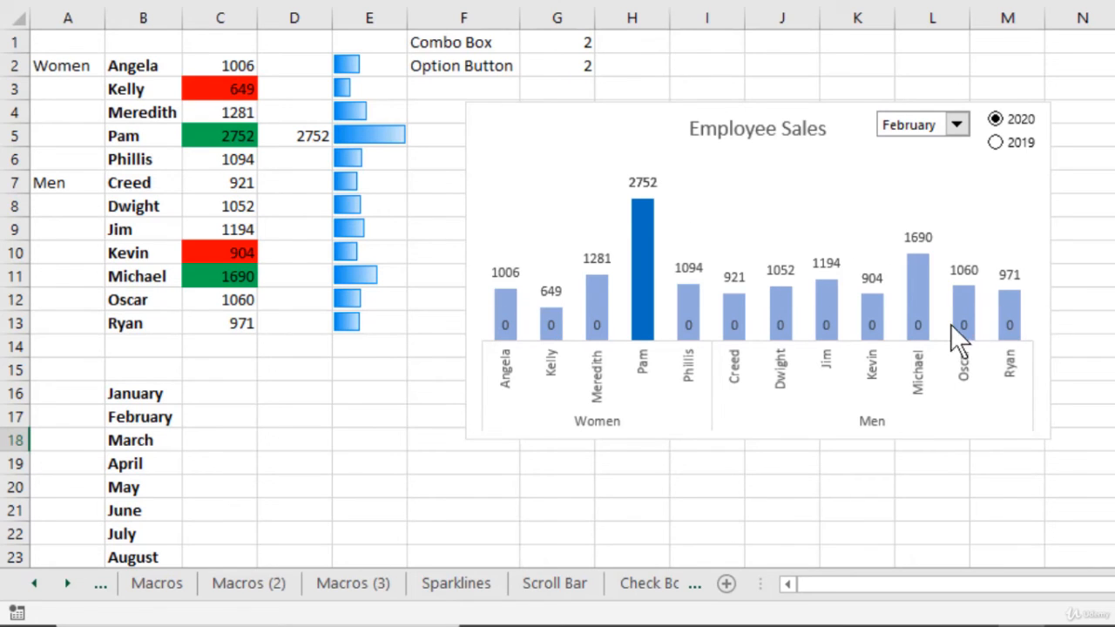
# Step: Examine the top-seller helper cells in column D against the sales values in column C and the chart's two sets of data labels
pyautogui.moveTo(306, 154); pyautogui.dragTo(293, 323)
pyautogui.click(298, 192)
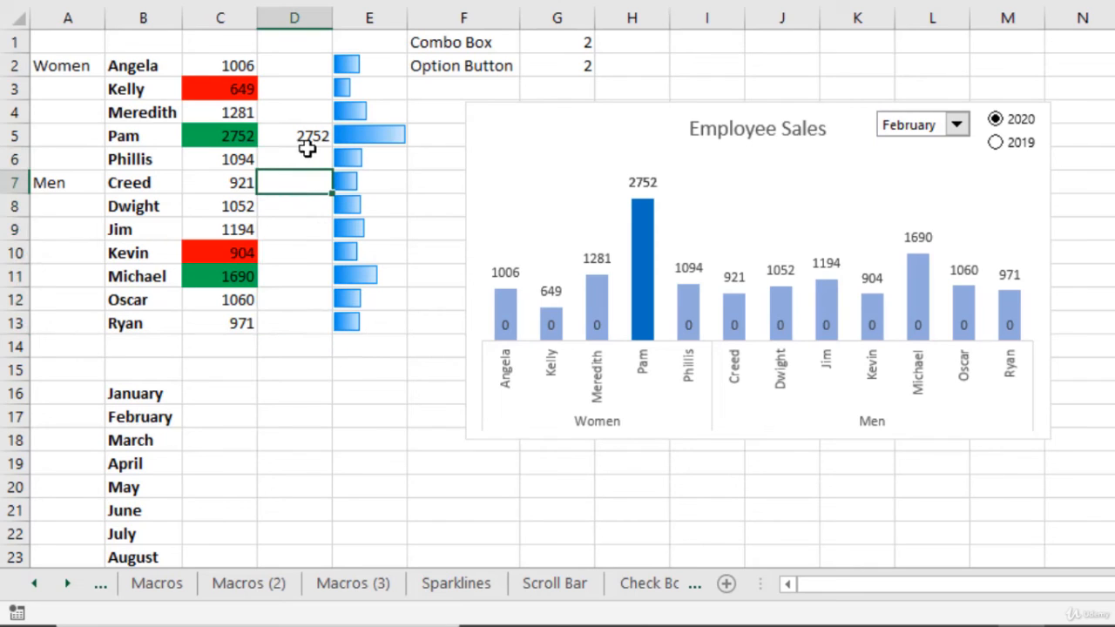
pyautogui.click(306, 134)
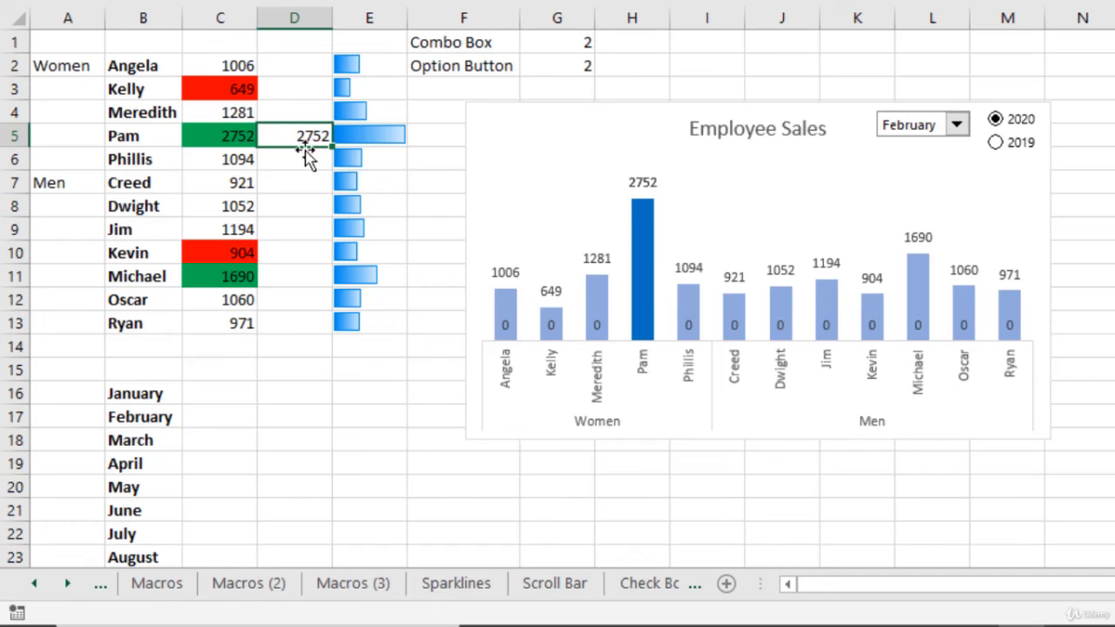
pyautogui.click(297, 190)
pyautogui.click(298, 137)
pyautogui.click(303, 66)
pyautogui.click(299, 93)
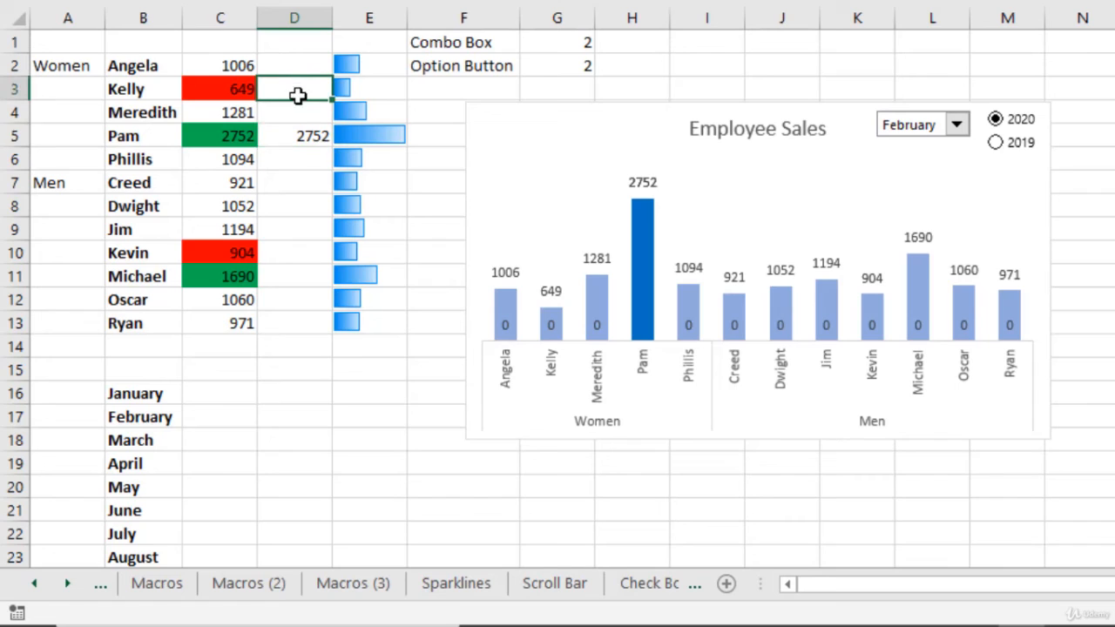
pyautogui.click(299, 112)
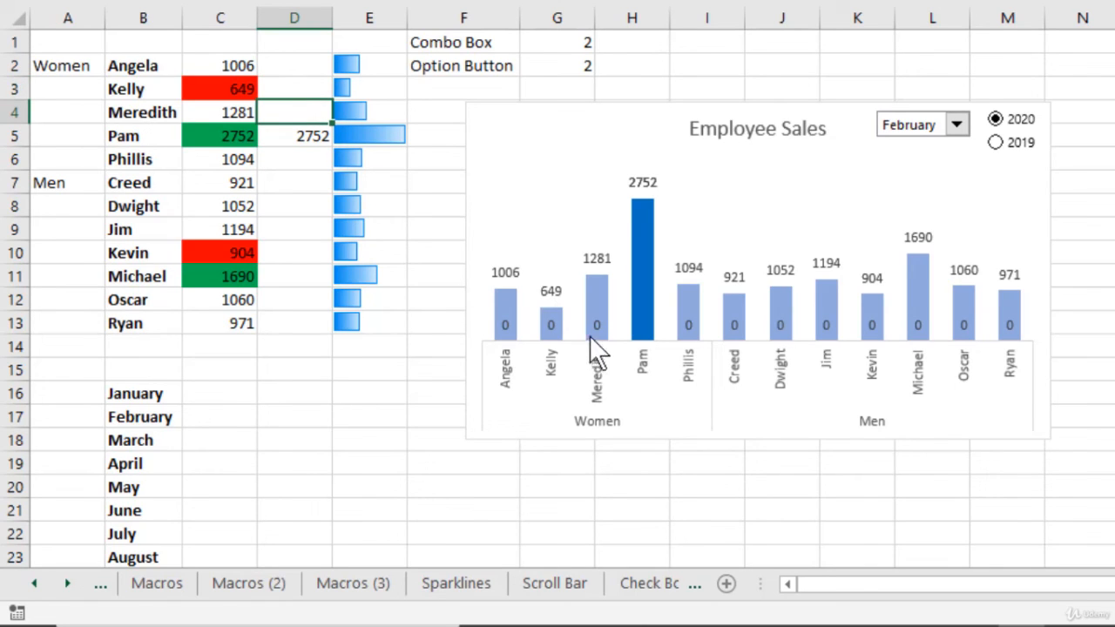
pyautogui.click(301, 135)
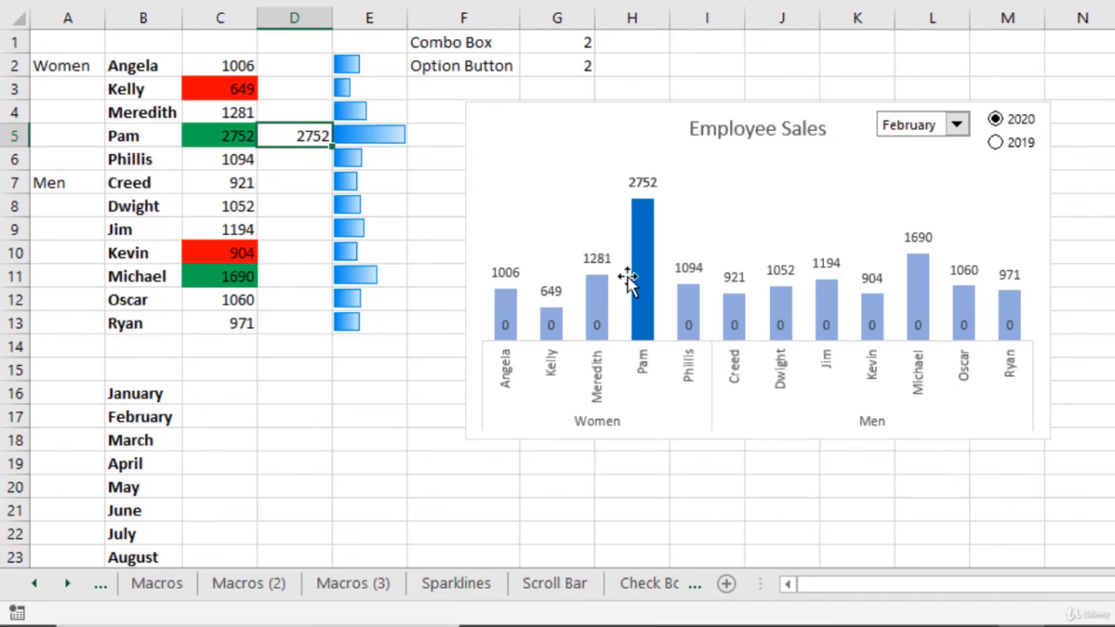
pyautogui.moveTo(632, 253)
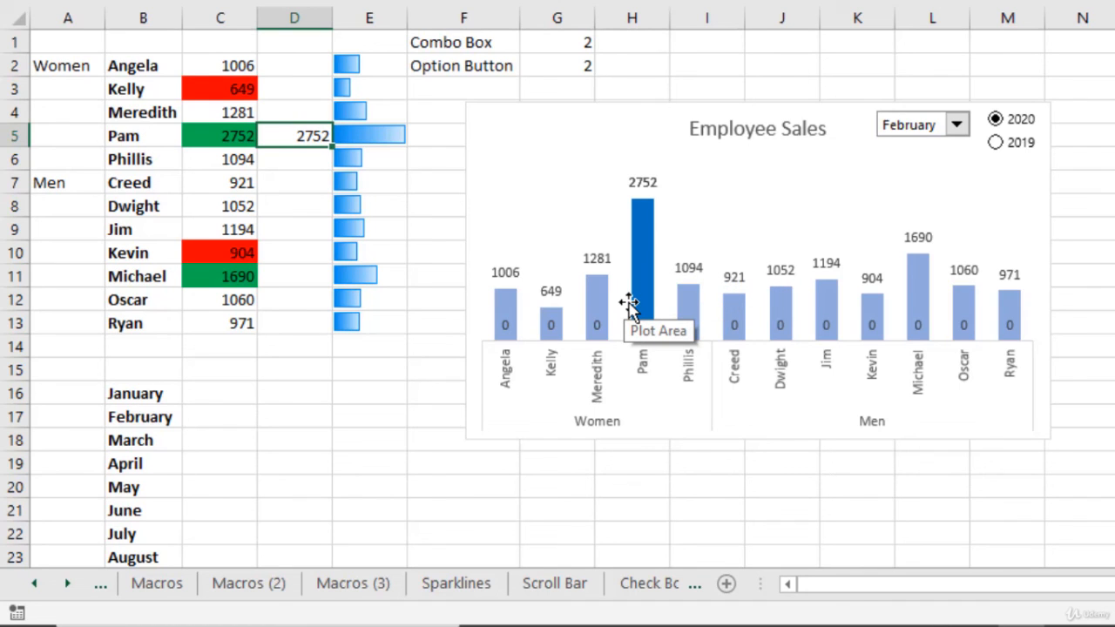
pyautogui.moveTo(222, 63); pyautogui.dragTo(220, 323)
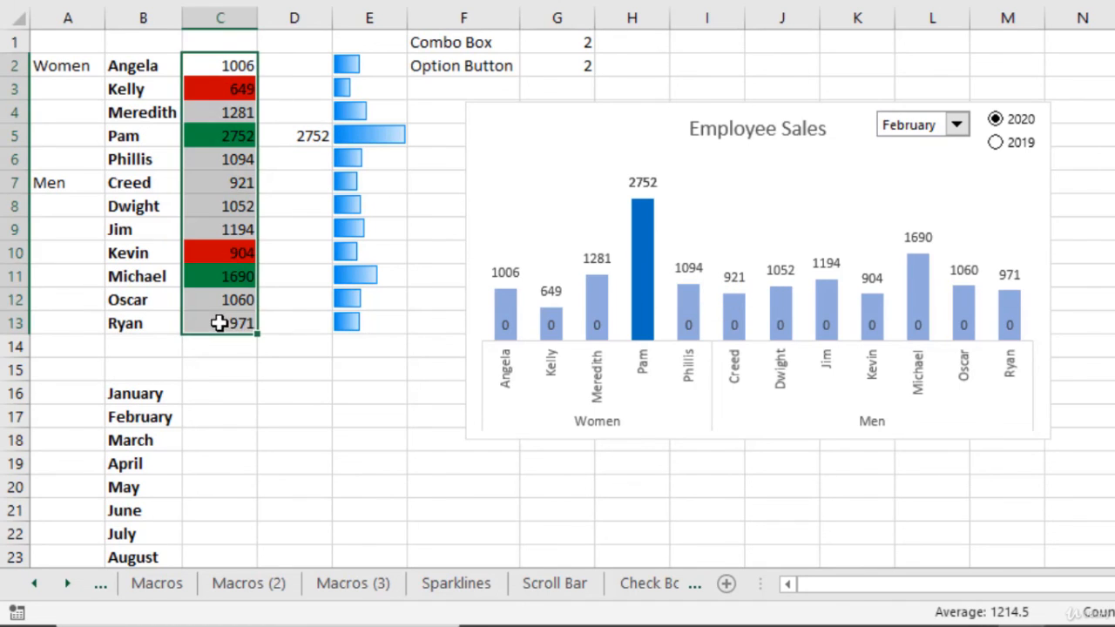
pyautogui.click(306, 319)
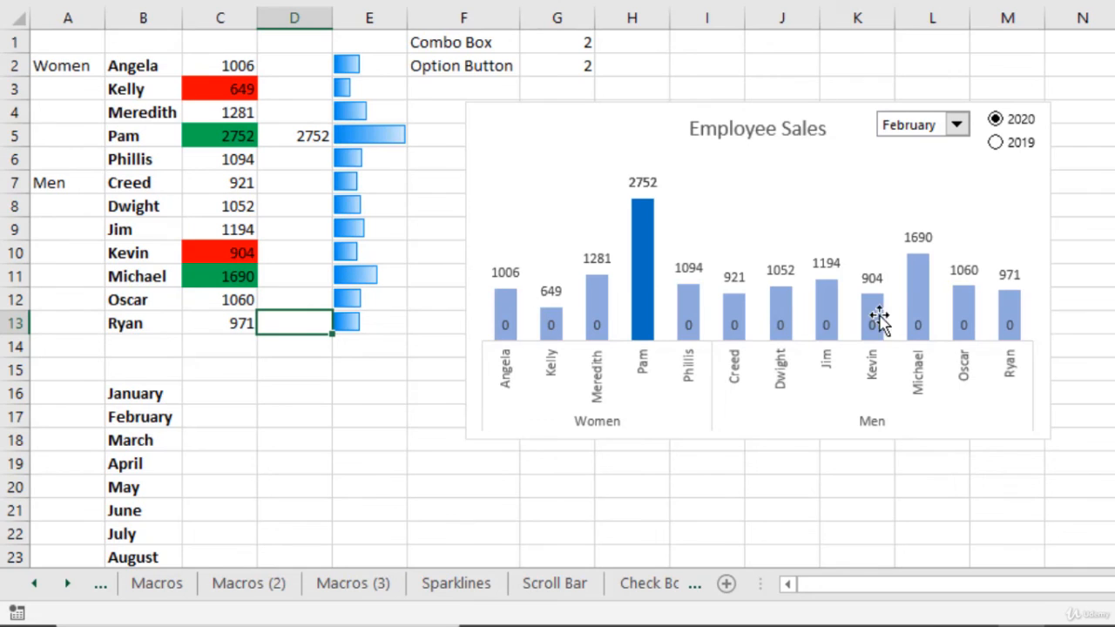
pyautogui.moveTo(300, 65); pyautogui.dragTo(300, 344)
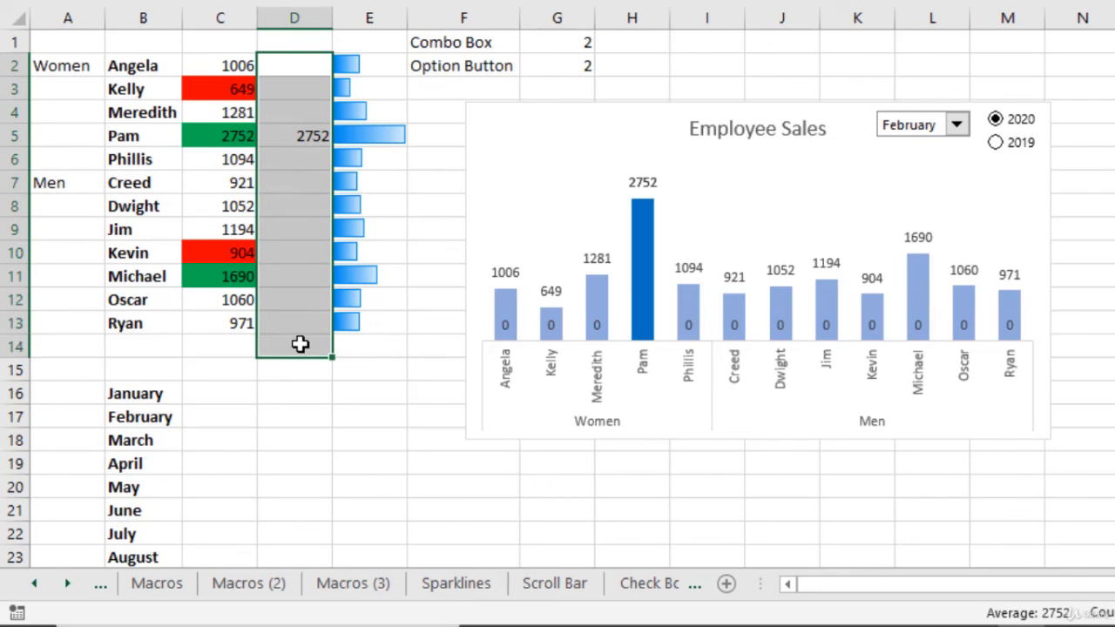
pyautogui.click(426, 372)
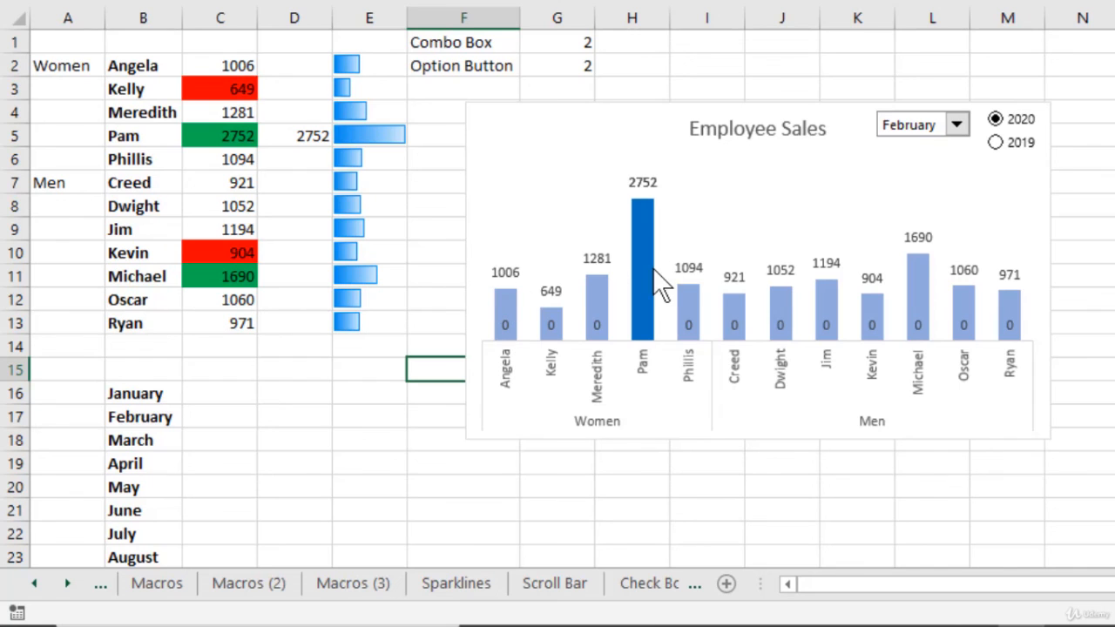
# Step: Delete the highlighted top-seller series' data labels, including the zeros at the base of the columns, from the Employee Sales chart
pyautogui.click(596, 322)
pyautogui.click(596, 324)
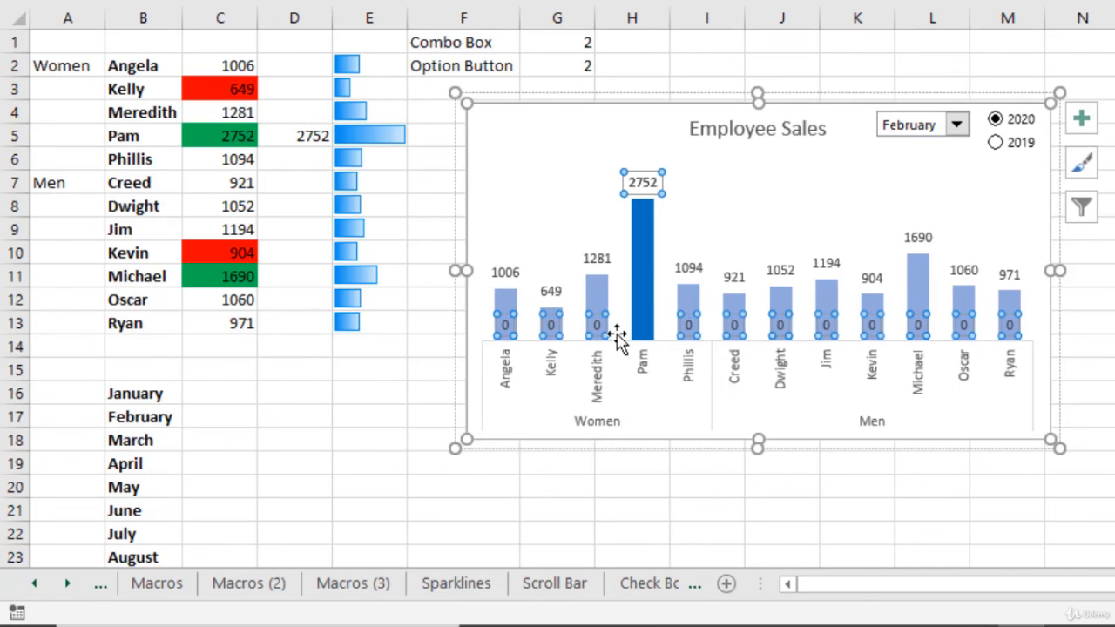
pyautogui.press('Delete')
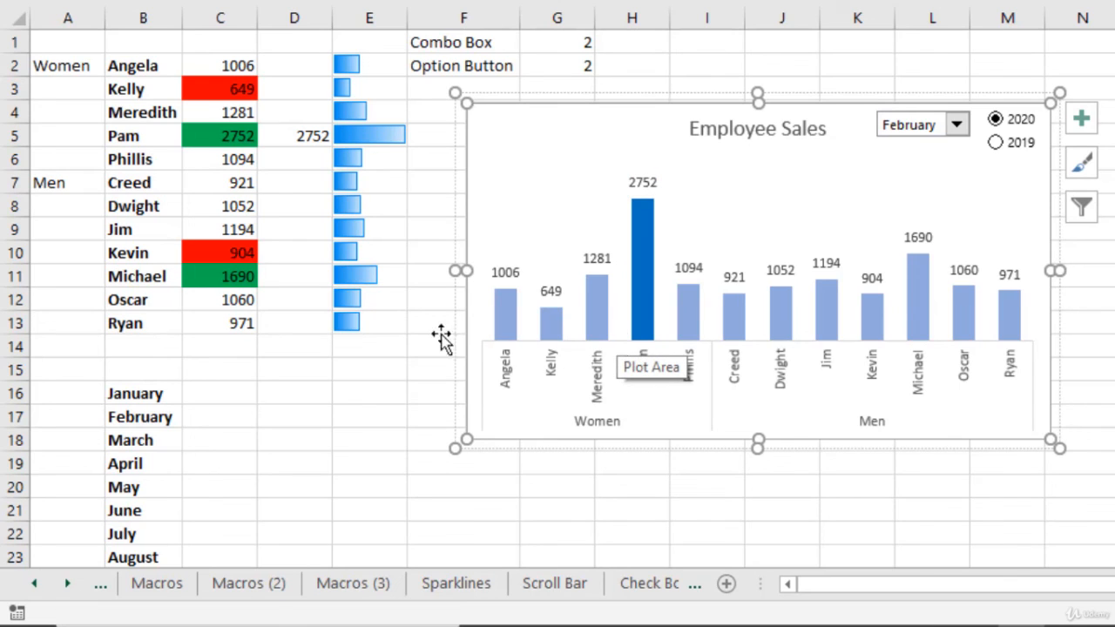